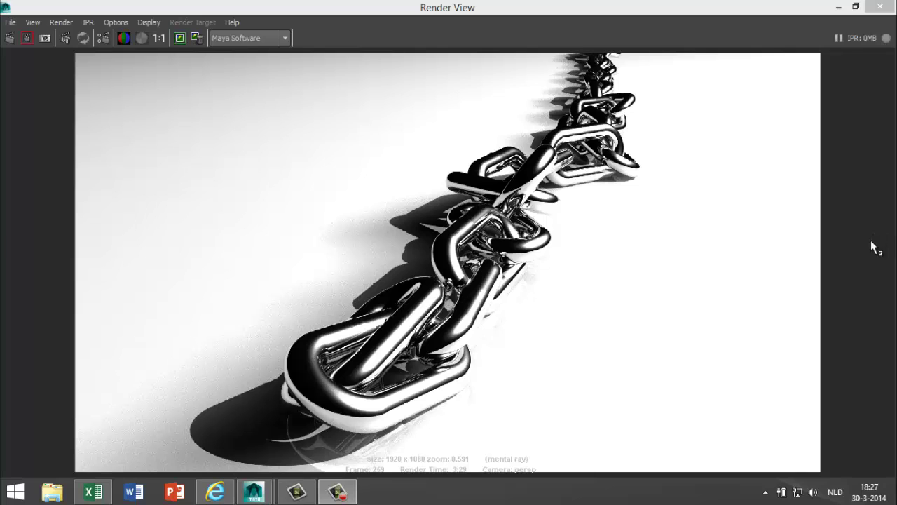
- Close the finished render and switch Maya to the Polygons menu set
left_click(839, 7)
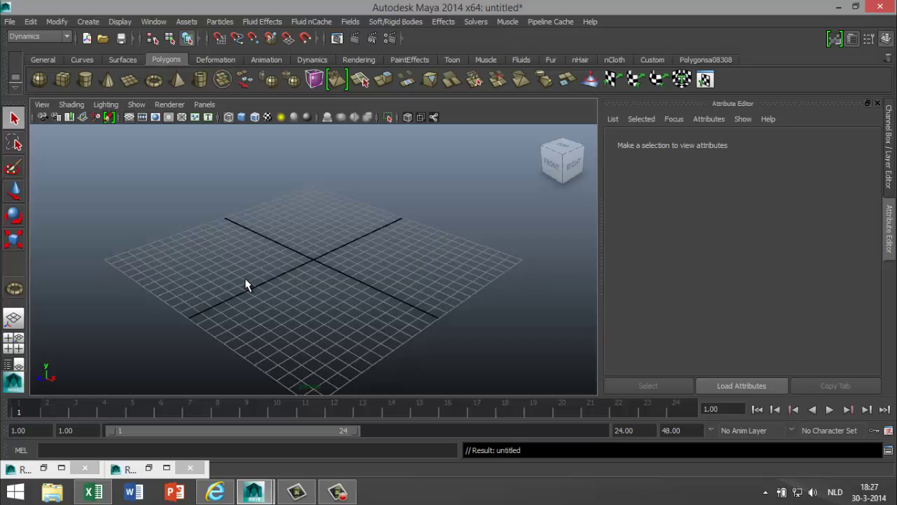
left_click(67, 36)
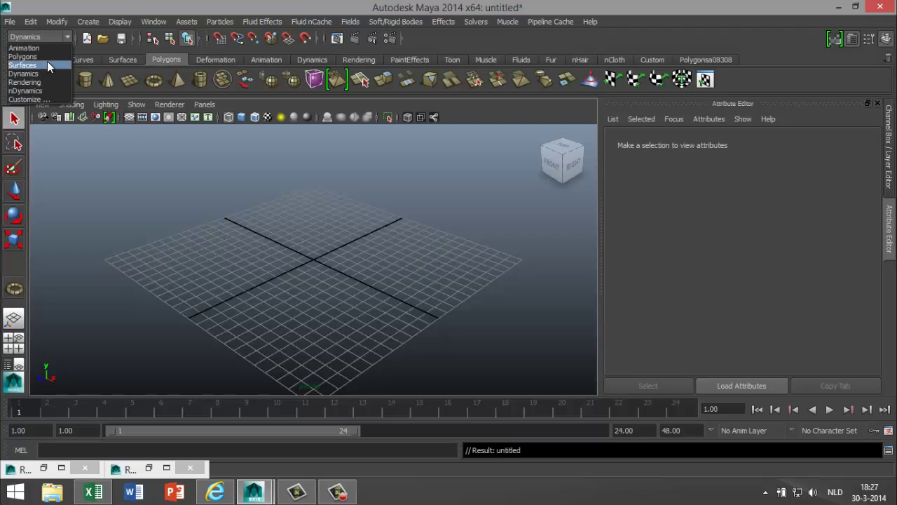
left_click(47, 56)
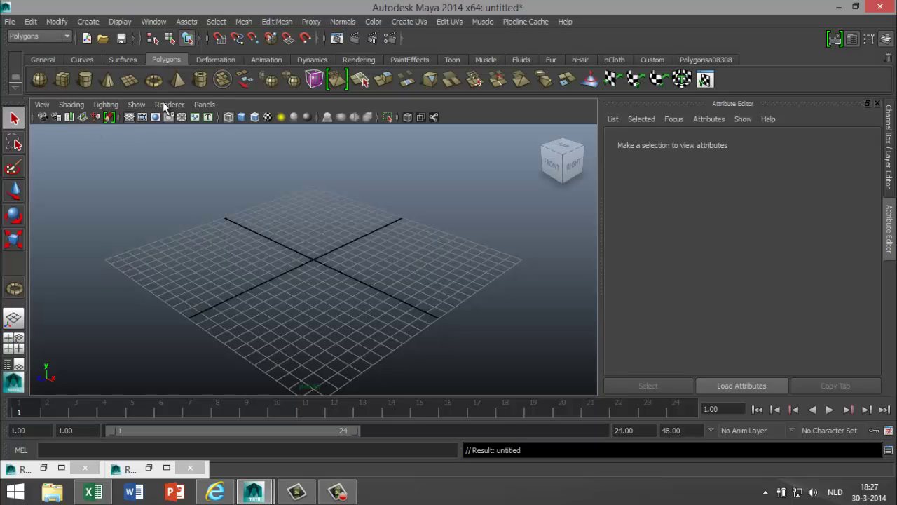
- Create a torus, pTorus1, at the grid centre and show its attributes
left_click(153, 79)
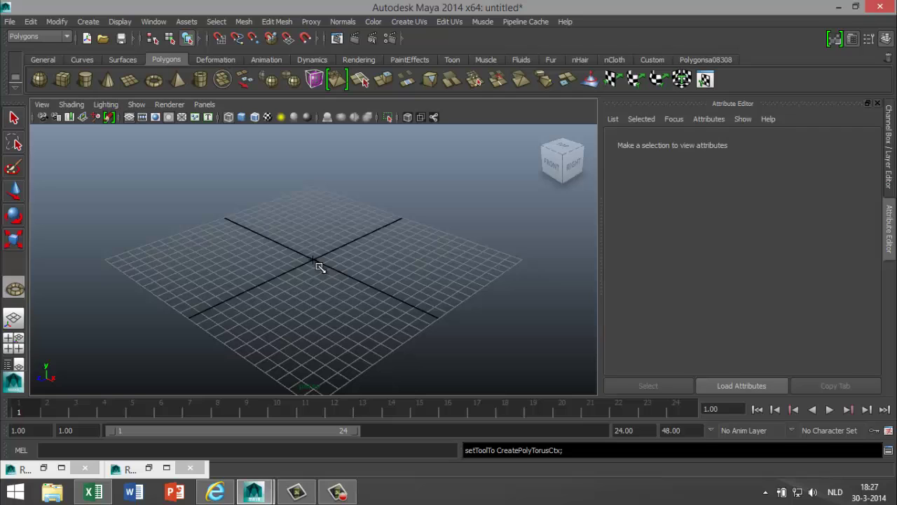
left_click_drag(318, 264, 348, 272)
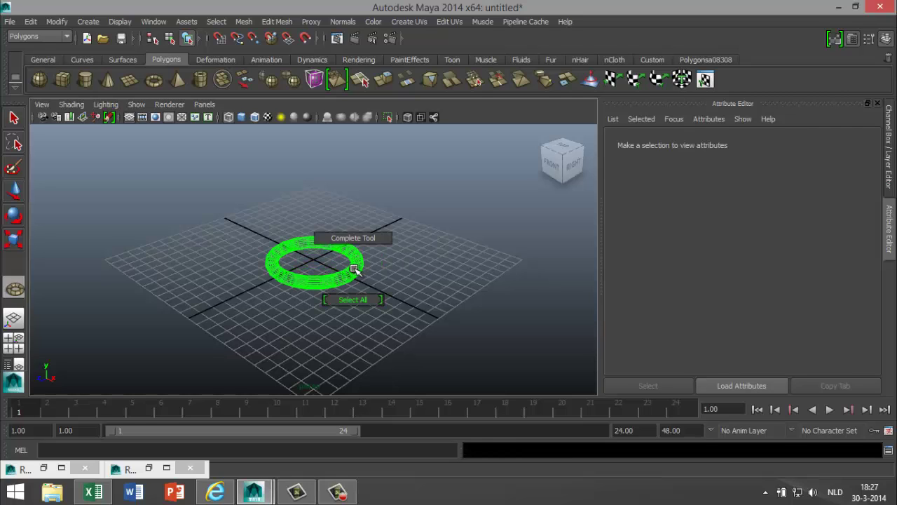
key("q")
left_click(355, 280)
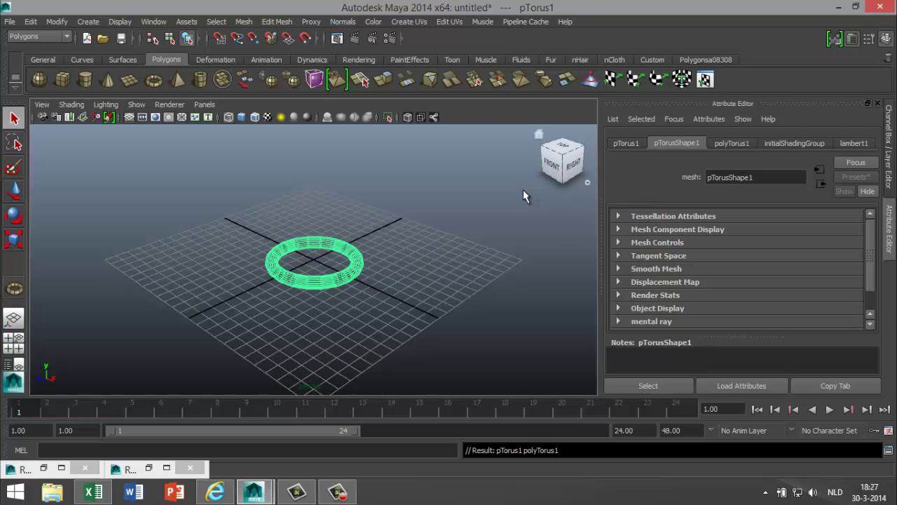
- Give pTorus1 Subdivisions Axis and Height of 51 and a Section Radius of 1.389
left_click(734, 145)
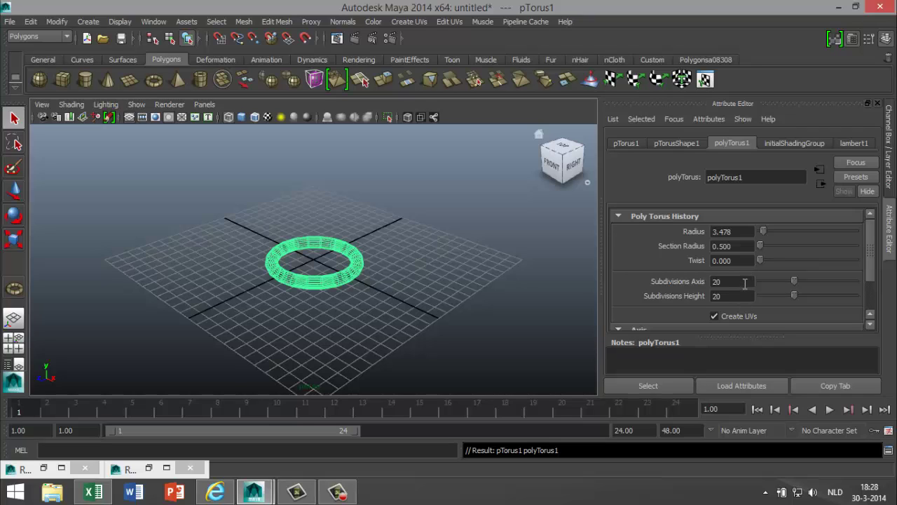
left_click_drag(746, 282, 696, 287)
key("Tab")
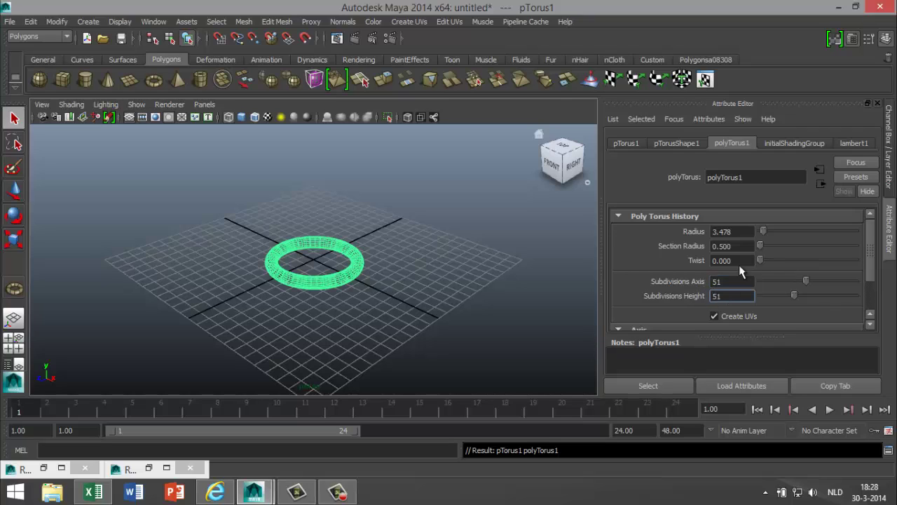
left_click(742, 282)
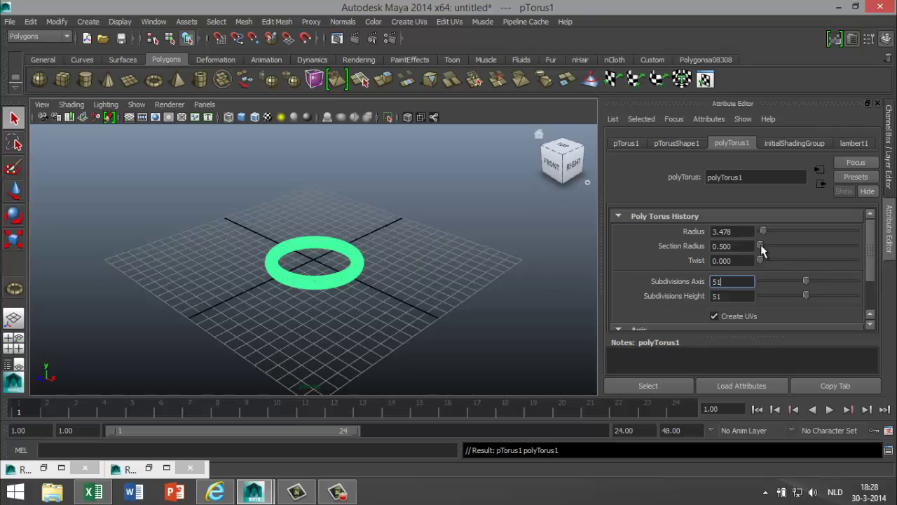
left_click_drag(760, 244, 764, 244)
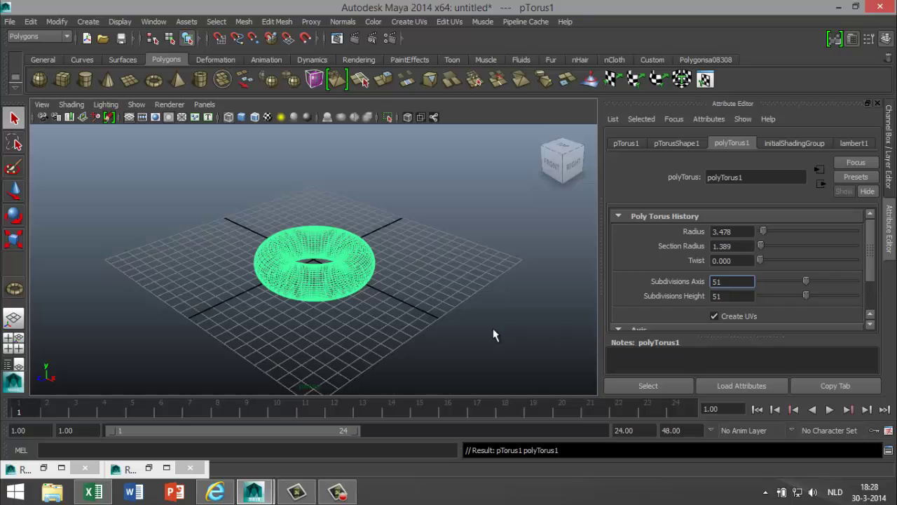
left_click_drag(455, 296, 525, 362, "alt")
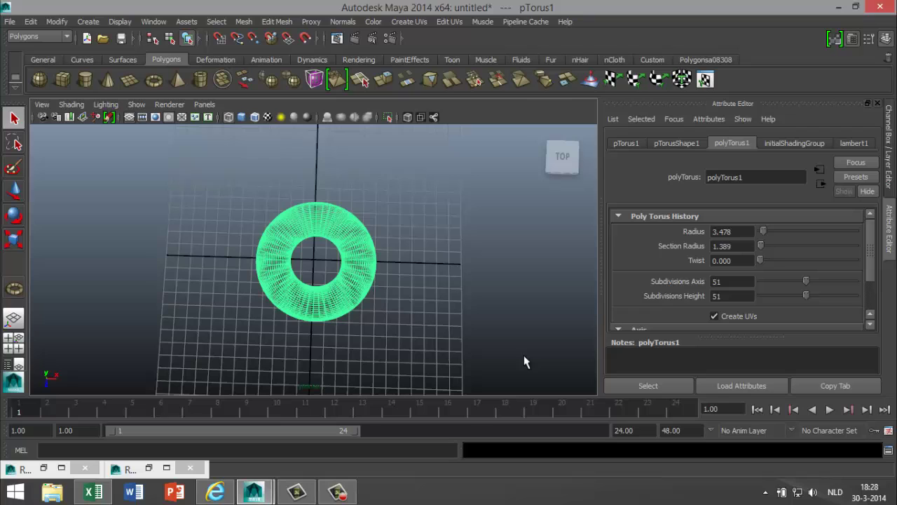
- In a top view, select pTorus1's right-half faces and move them outward along X
left_click(16, 350)
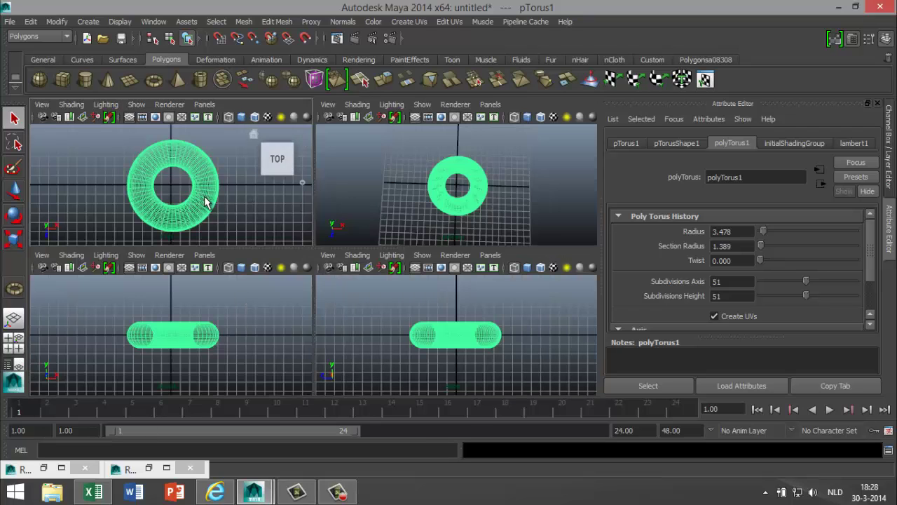
key("space")
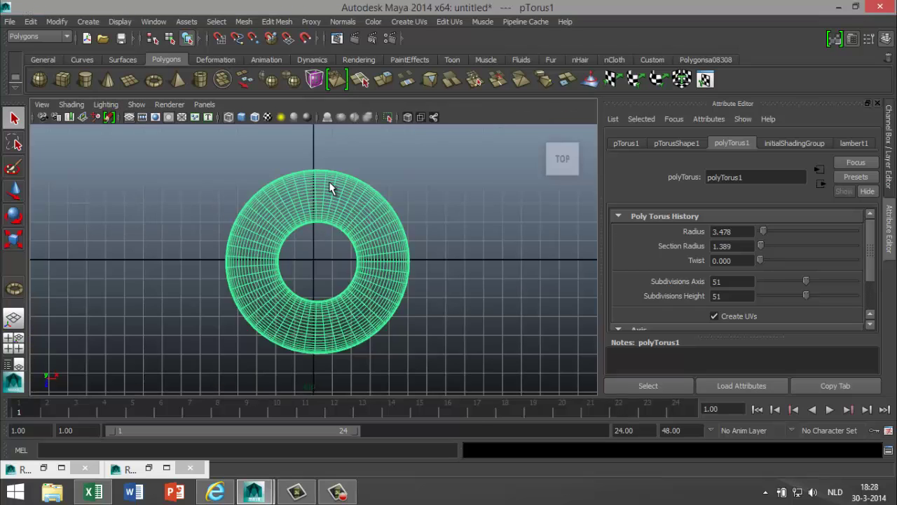
right_click_drag(330, 188, 332, 210)
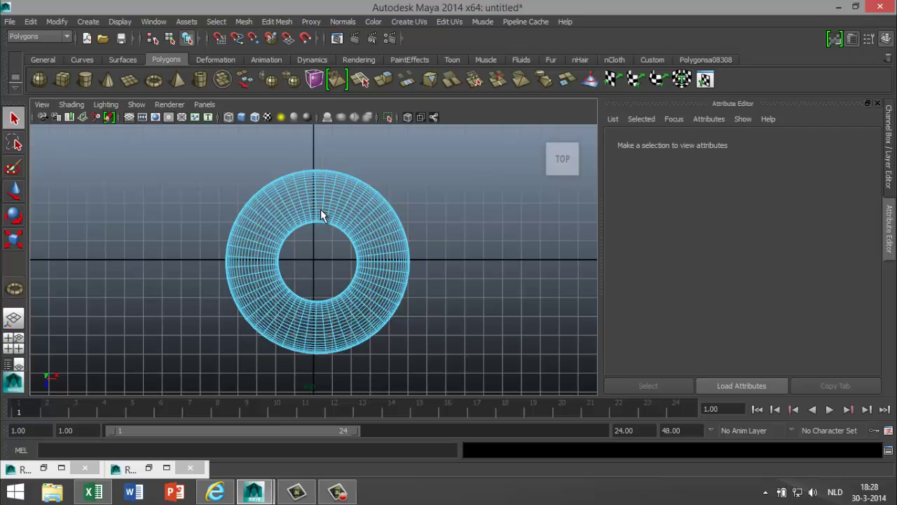
left_click_drag(319, 268, 447, 358)
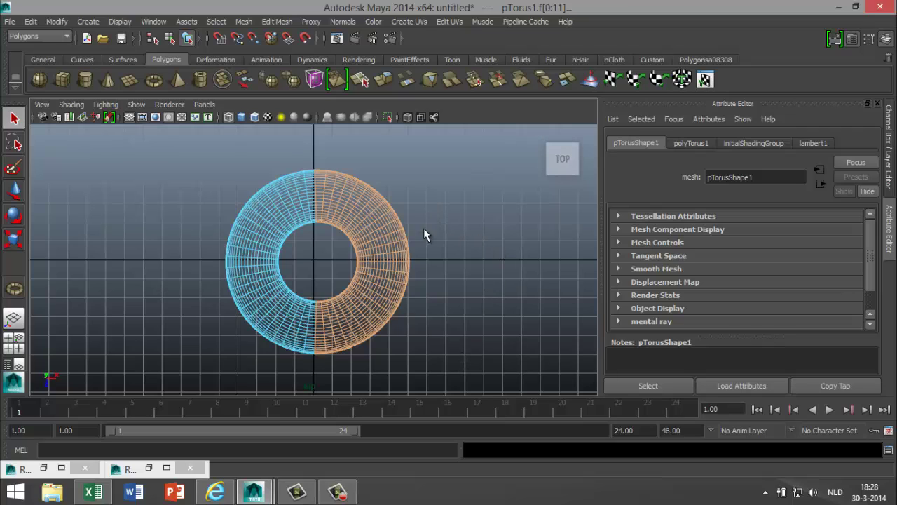
key("w")
left_click_drag(409, 262, 554, 279)
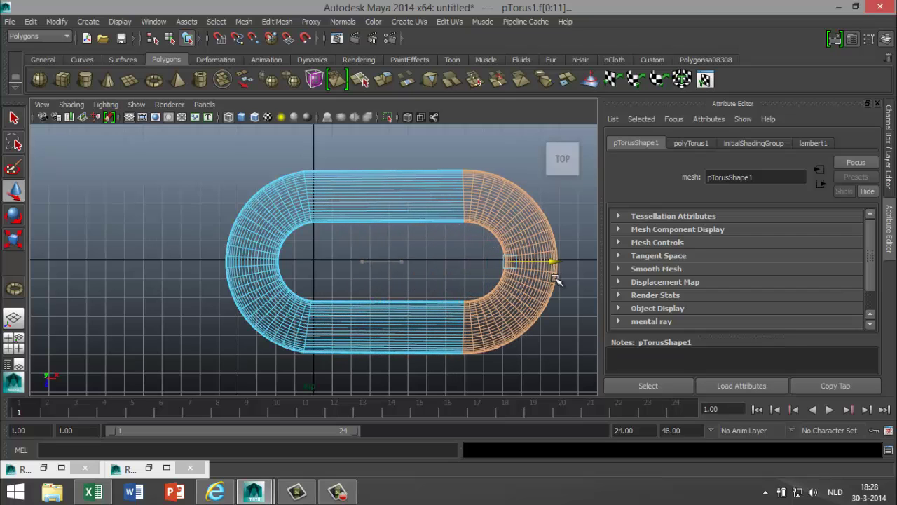
left_click_drag(556, 280, 555, 279)
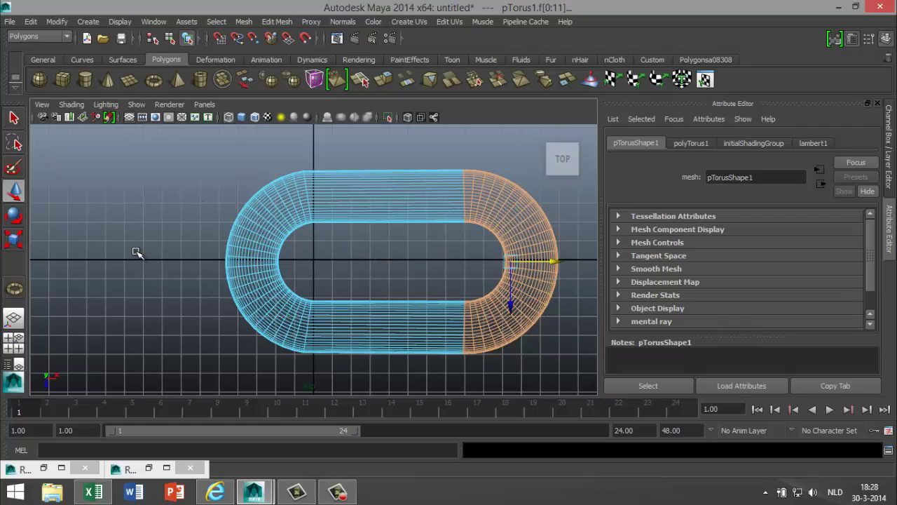
- Insert three edge loops (polySplitRing1–3) across the link's top straight side with Insert Edge Loop Tool
left_click(14, 322)
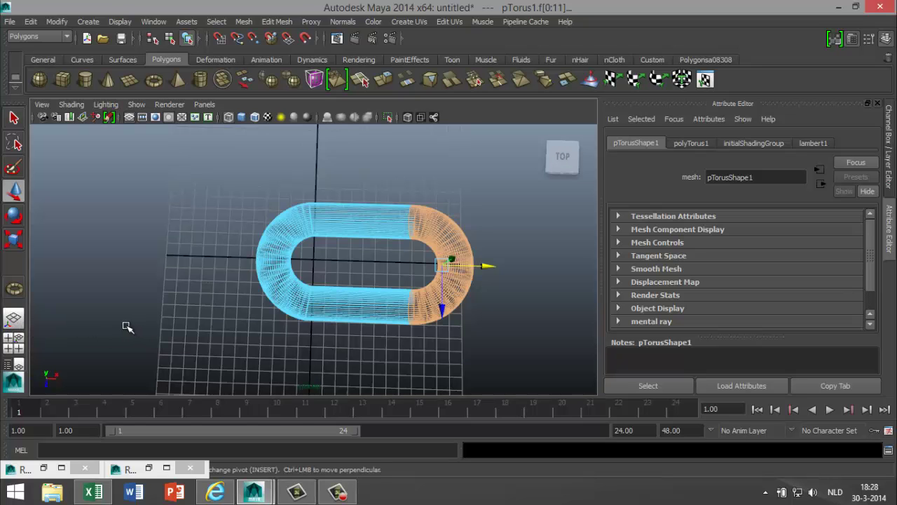
mouse_move(157, 337)
left_mouse_down("alt")
mouse_move(178, 302)
mouse_move(170, 355)
mouse_move(162, 338)
mouse_move(165, 350)
left_mouse_up("alt")
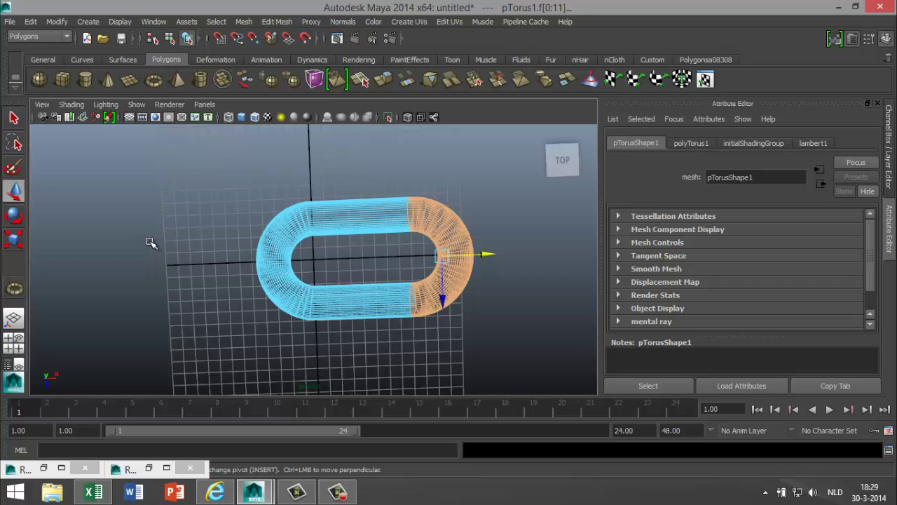
left_click(277, 21)
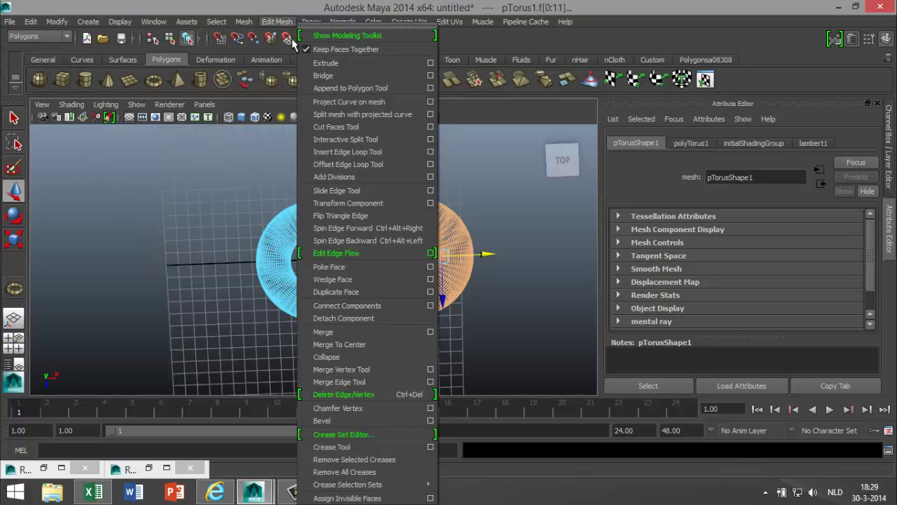
left_click(386, 152)
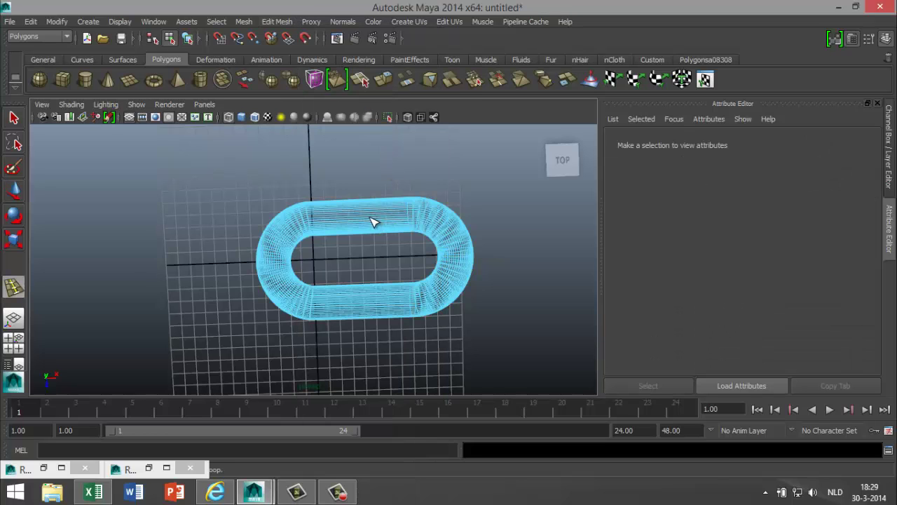
left_click(369, 218)
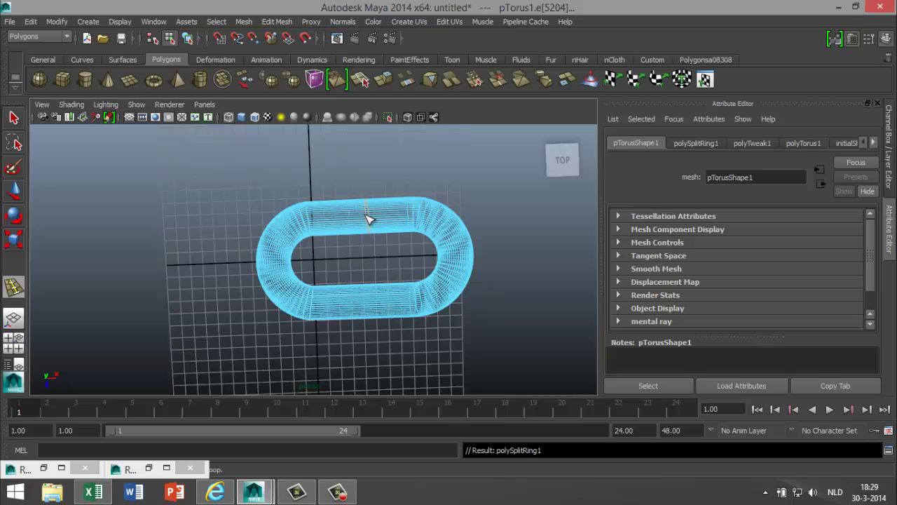
left_click(364, 216)
left_click(363, 217)
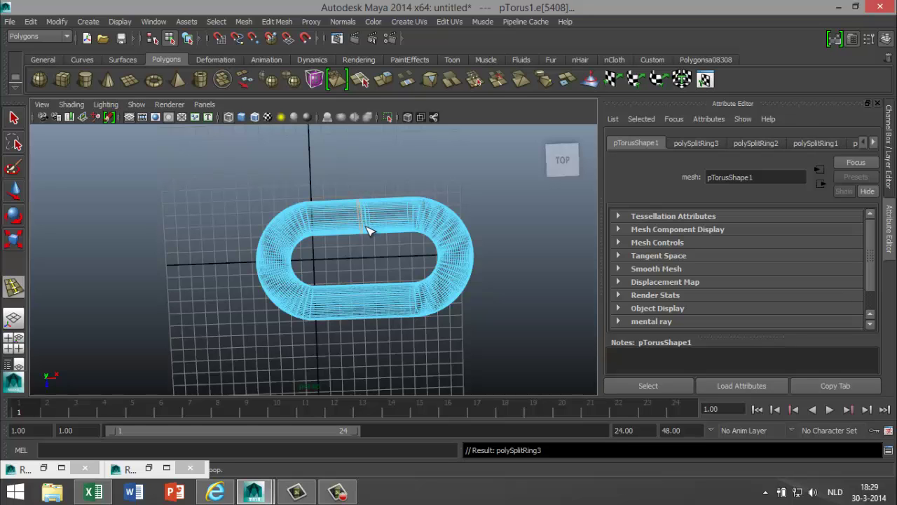
scroll(394, 244, "up", 5)
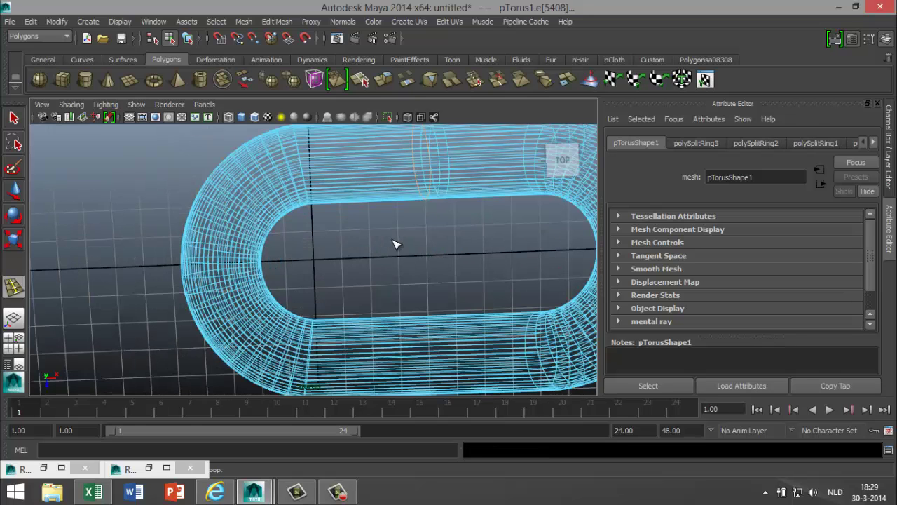
middle_click_drag(405, 257, 321, 296, "alt")
scroll(377, 253, "up", 4)
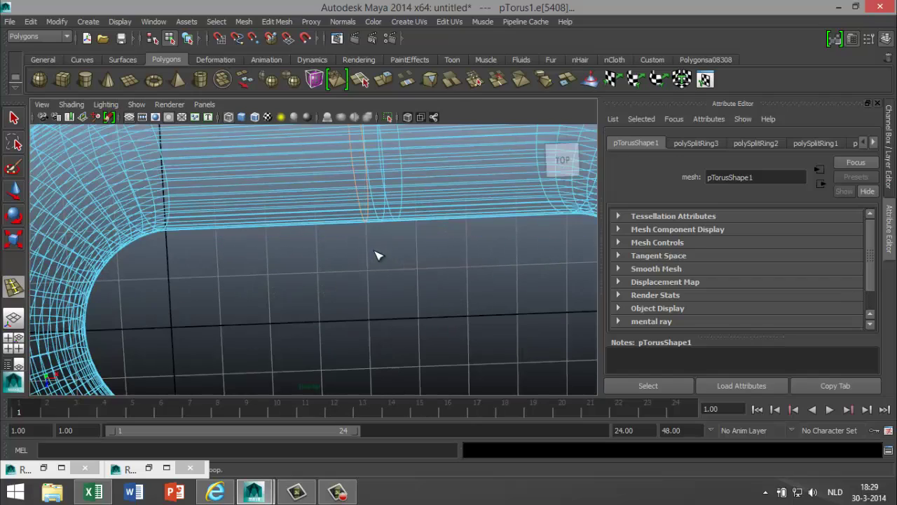
- Switch pTorus1 to edge selection, undoing an accidental extra edge loop
right_click(388, 174)
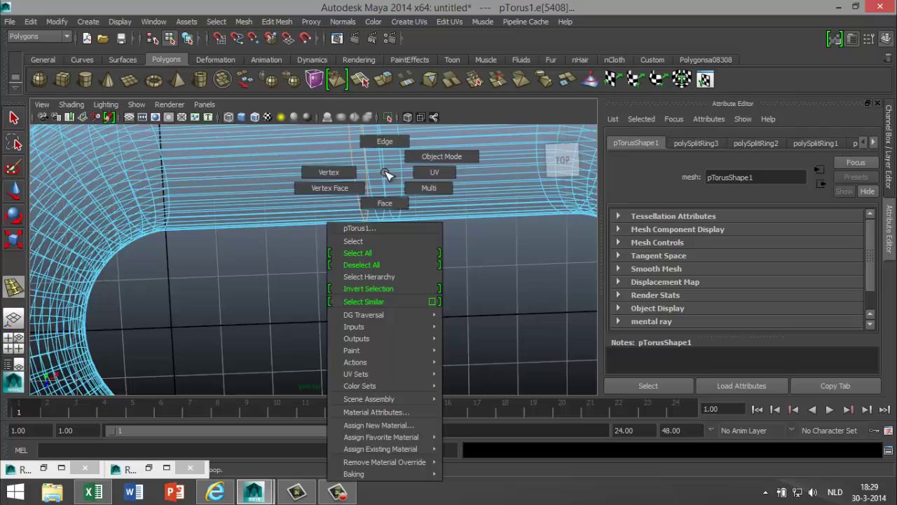
left_click(386, 143)
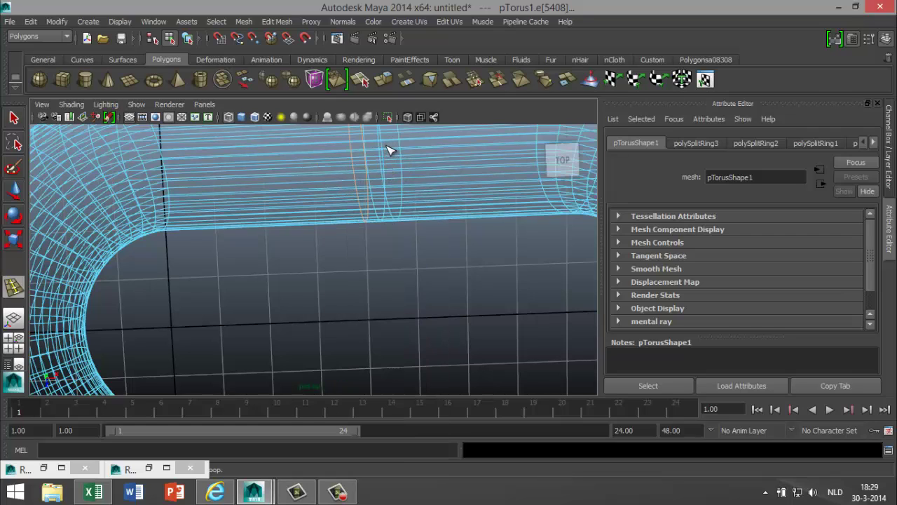
left_click(387, 183)
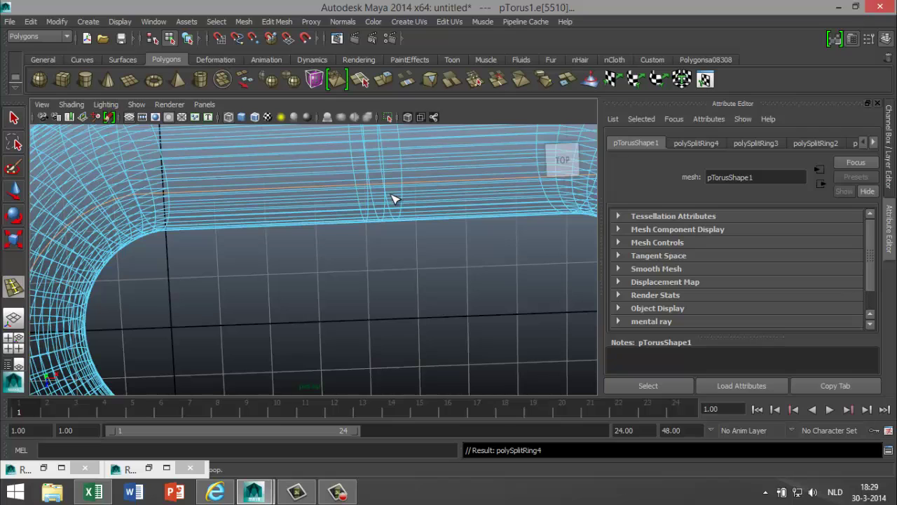
key("ctrl+z")
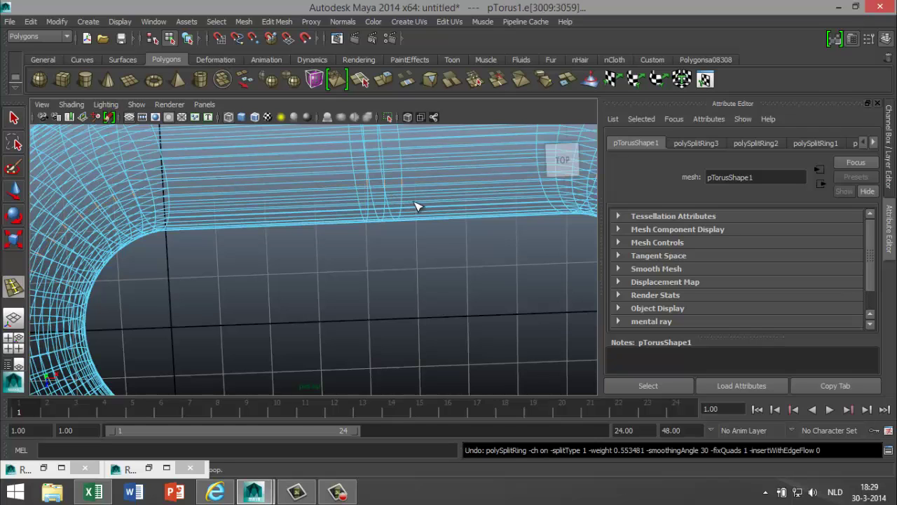
key("q")
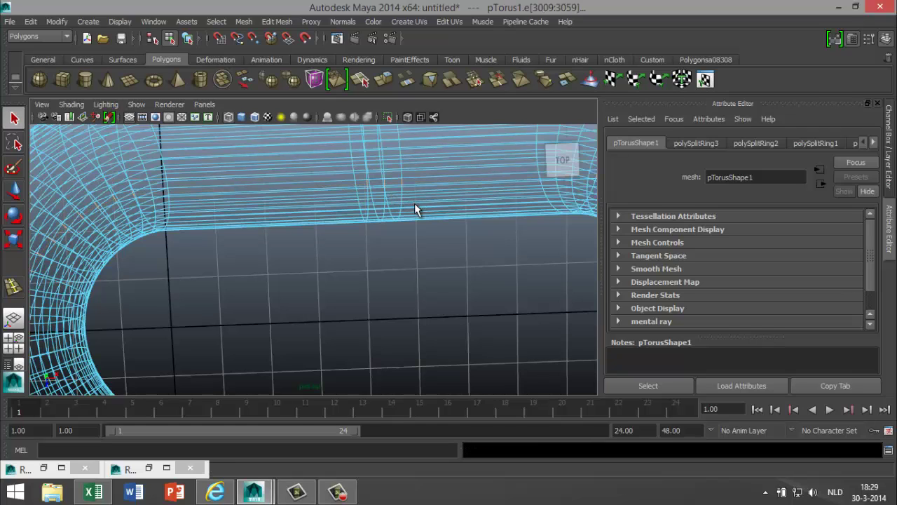
- Scale an edge ring outward into a raised ridge, then leave smooth preview and deselect
left_click(385, 175)
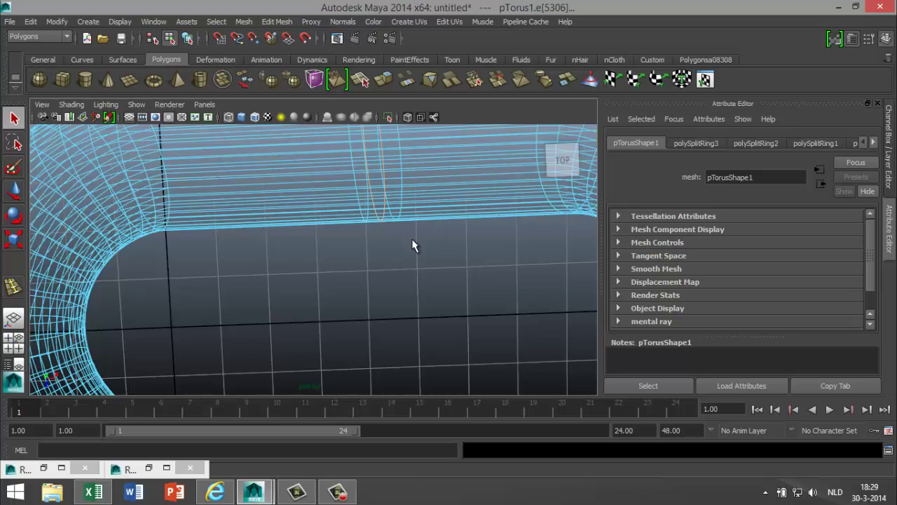
scroll(414, 247, "down", 2)
scroll(413, 247, "down", 2)
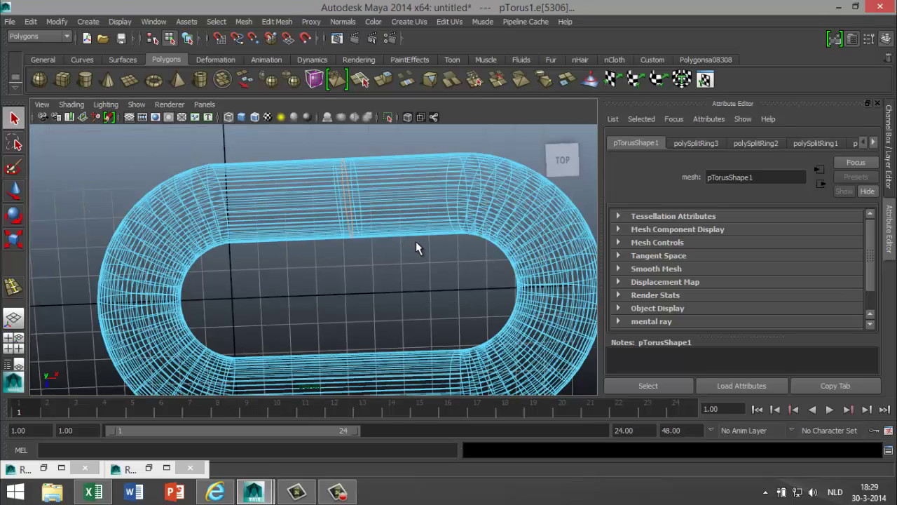
key("r")
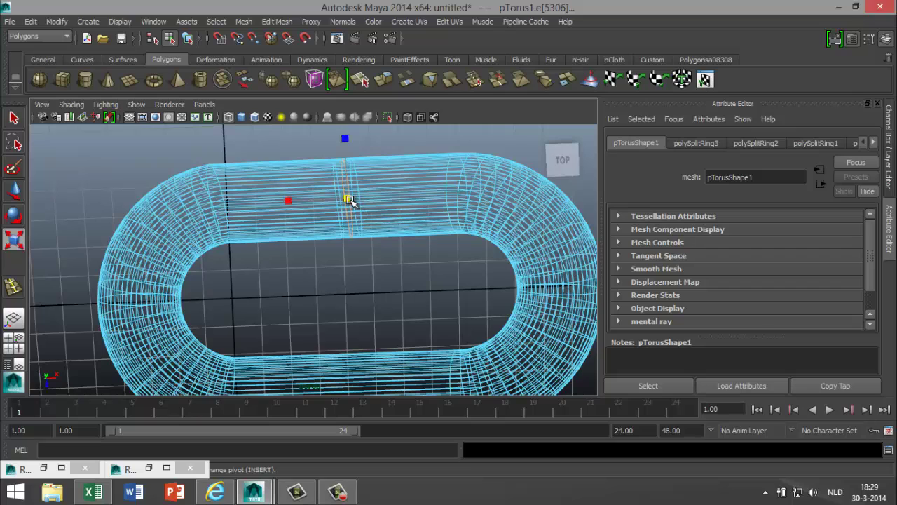
left_click_drag(351, 200, 356, 201)
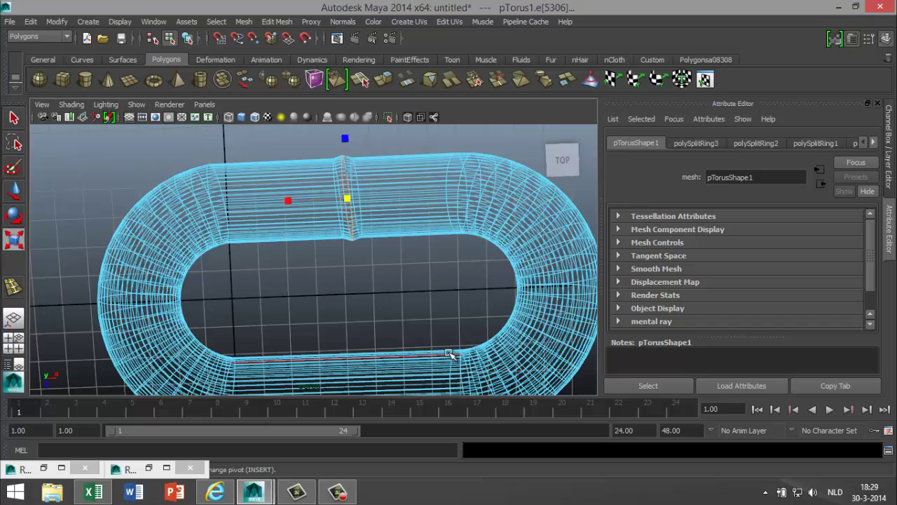
key("1")
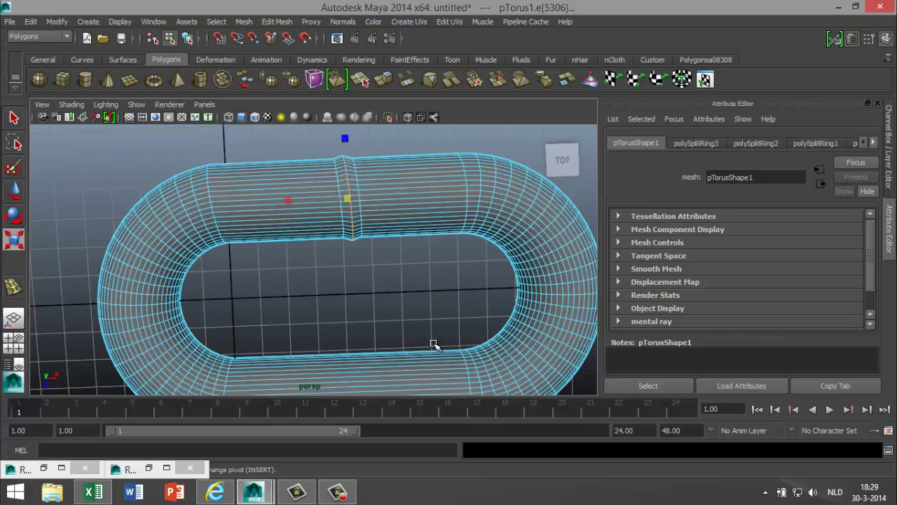
left_click(392, 297)
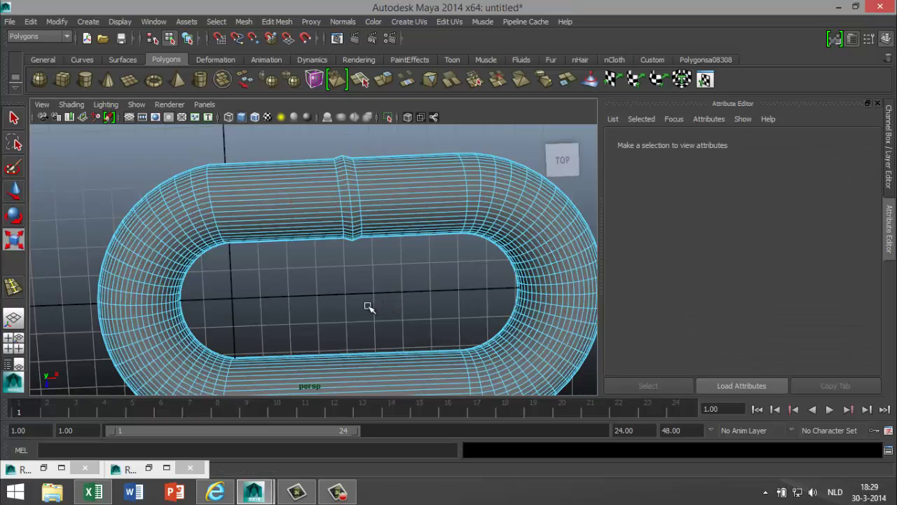
mouse_move(370, 306)
left_mouse_down("alt")
mouse_move(366, 240)
mouse_move(352, 306)
mouse_move(368, 295)
mouse_move(375, 302)
left_mouse_up("alt")
scroll(375, 302, "down", 5)
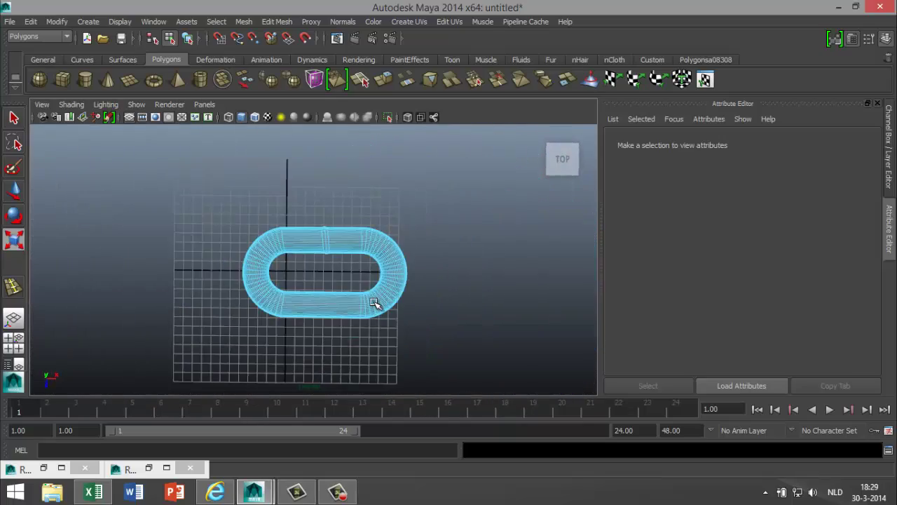
scroll(373, 303, "up", 1)
scroll(372, 312, "down", 1)
mouse_move(341, 344)
left_mouse_down("alt")
mouse_move(350, 344)
mouse_move(340, 339)
mouse_move(347, 333)
left_mouse_up("alt")
- Duplicate the link as pTorus2 and slide it left to translate X -11.277
right_click_drag(377, 251, 430, 181)
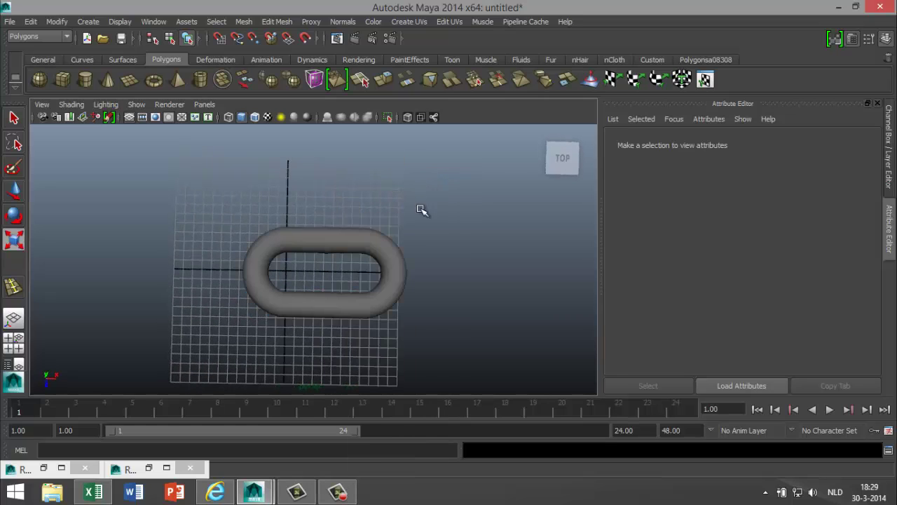
left_click(375, 248)
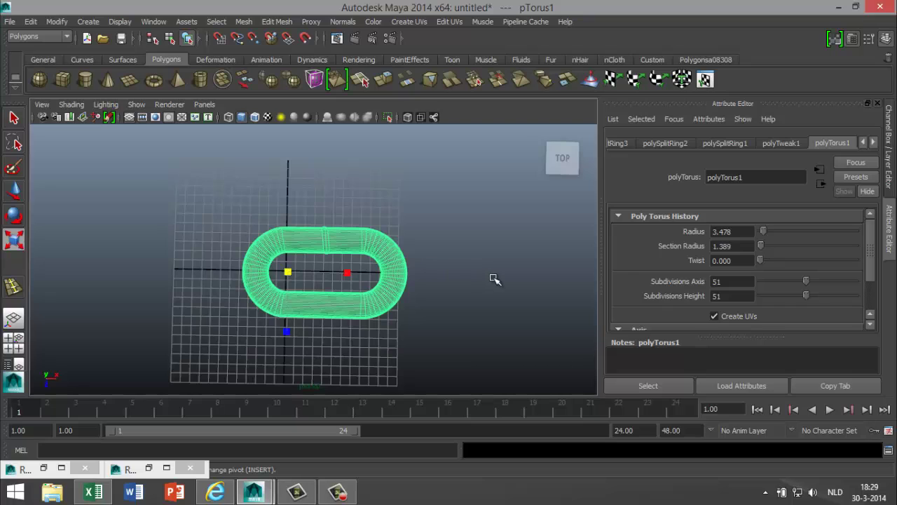
key("ctrl+d")
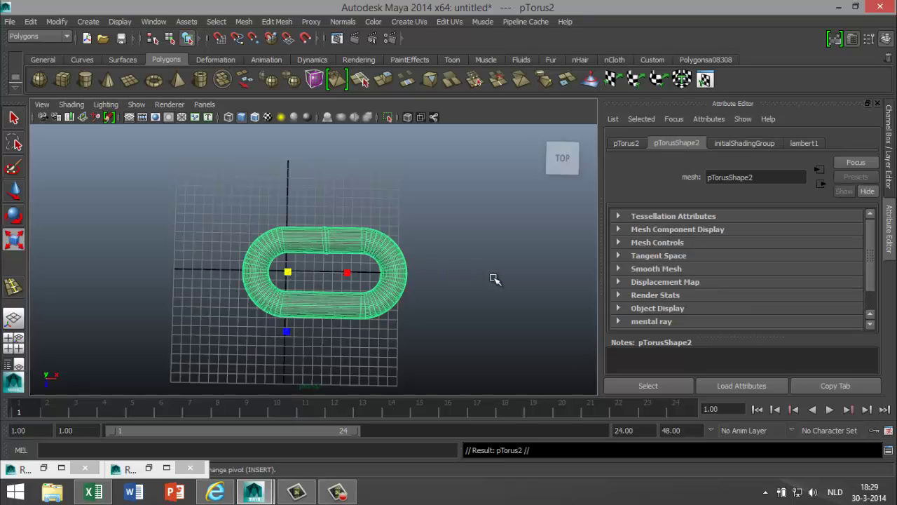
key("w")
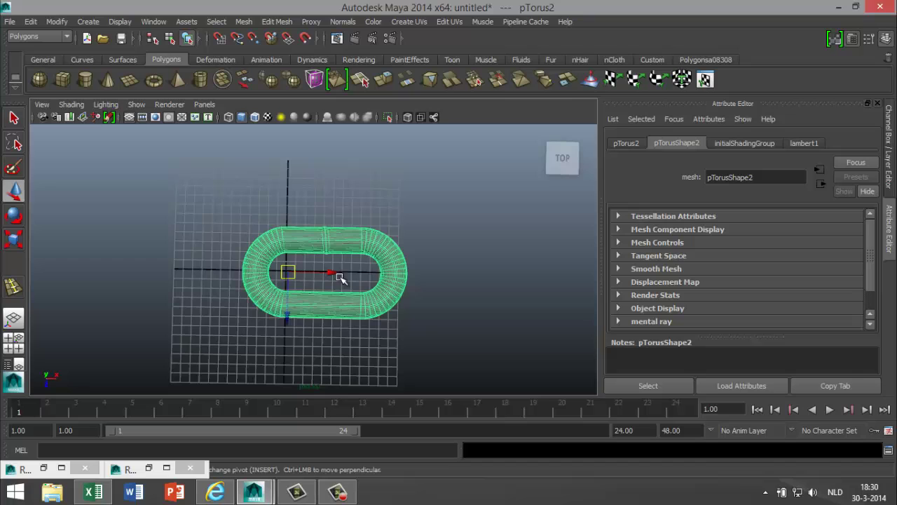
left_click_drag(334, 273, 226, 289)
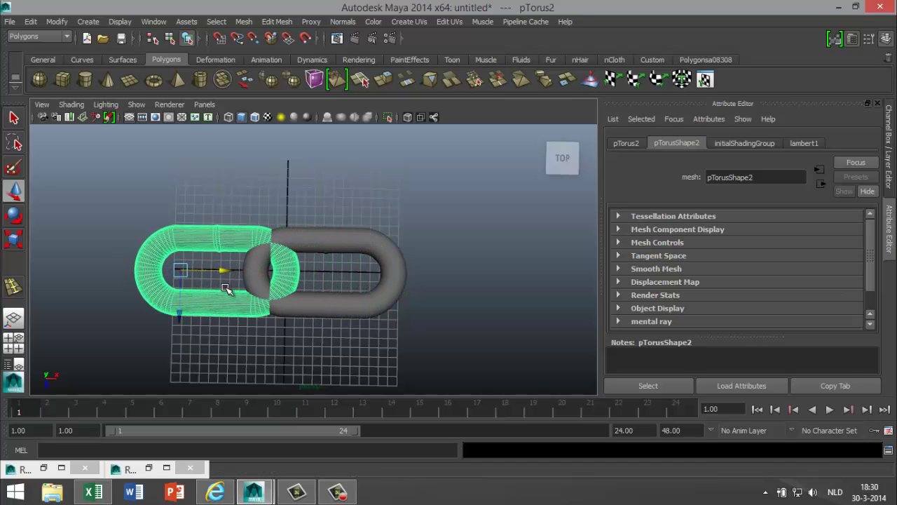
left_click_drag(340, 355, 352, 344, "alt")
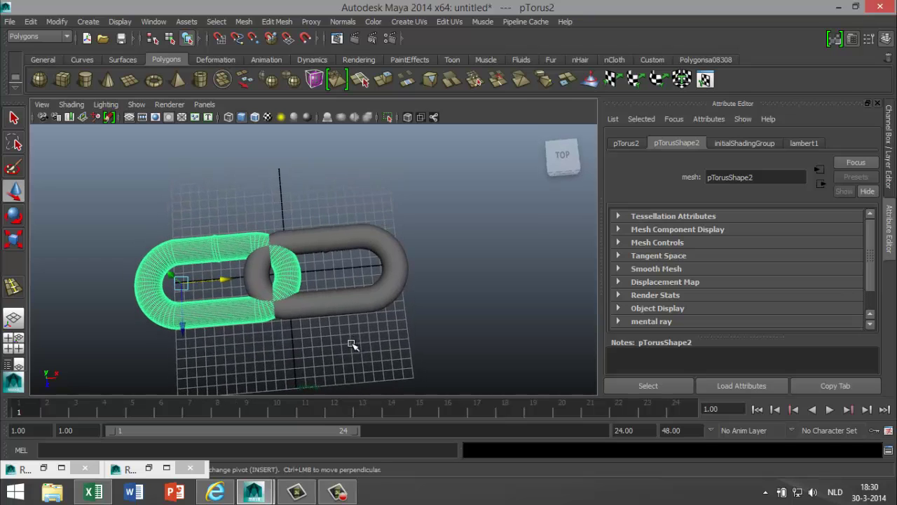
- Rotate pTorus2 upright by setting Rotate X to 90 so it interlocks
key("e")
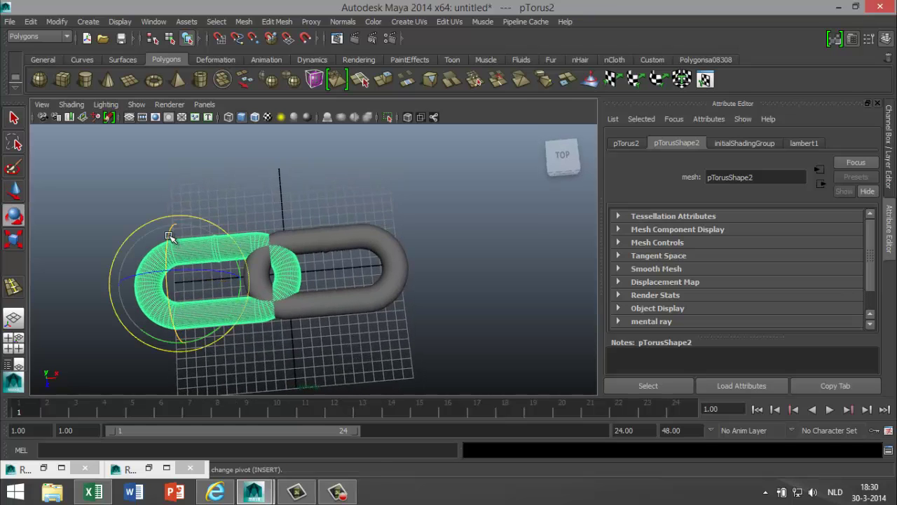
left_click_drag(171, 236, 176, 304)
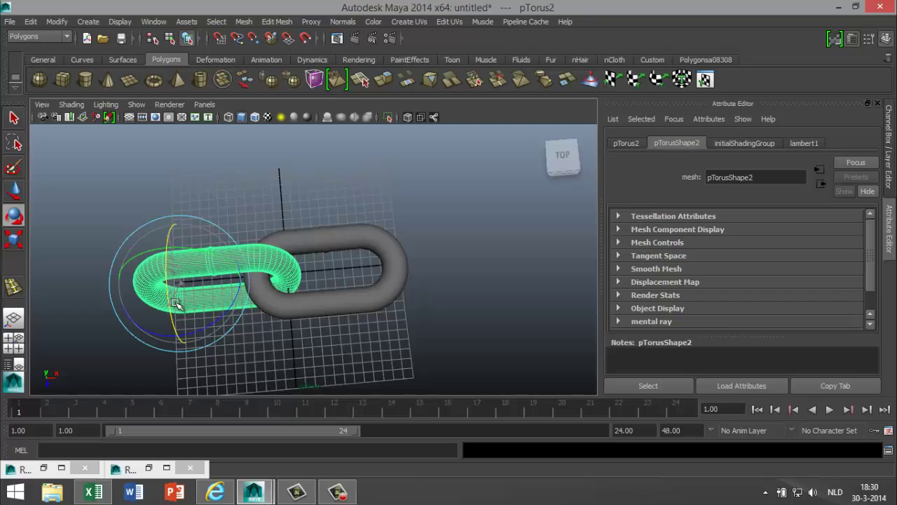
left_click(627, 145)
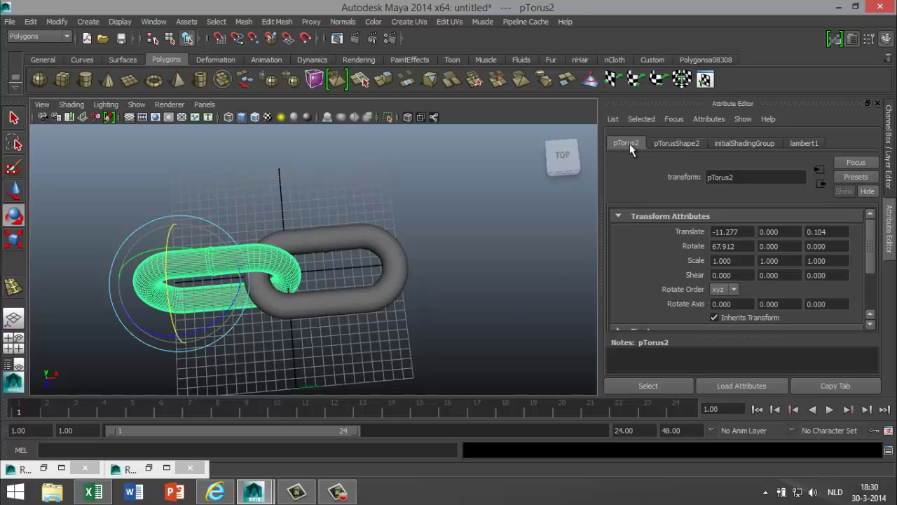
left_click(744, 247)
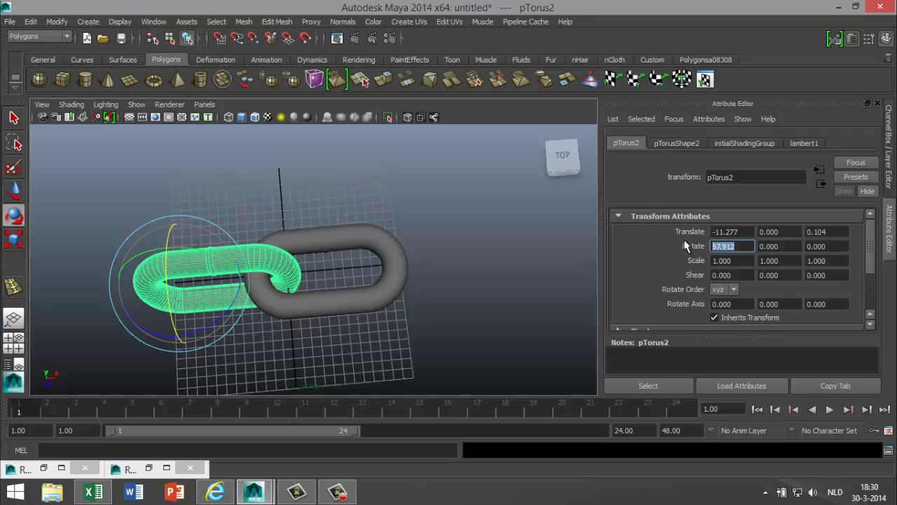
type("90")
key("Return")
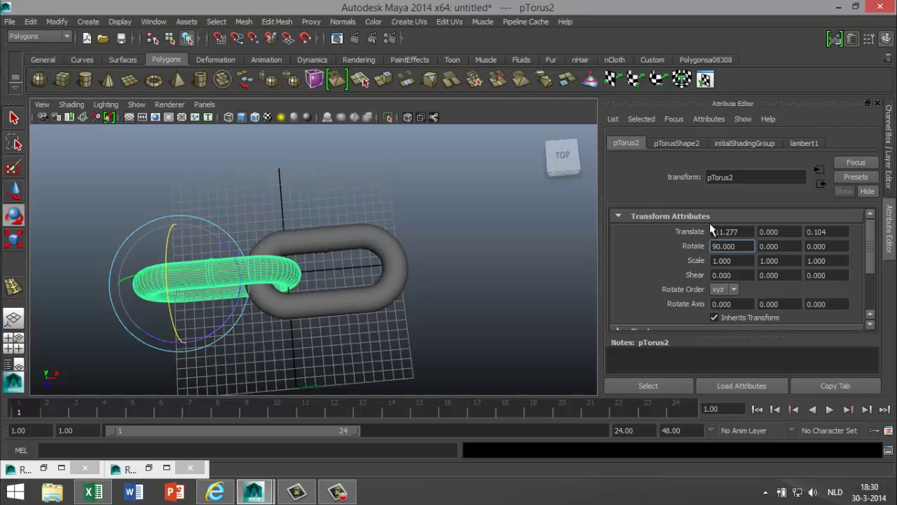
left_click(404, 343)
left_click_drag(404, 343, 394, 295, "alt")
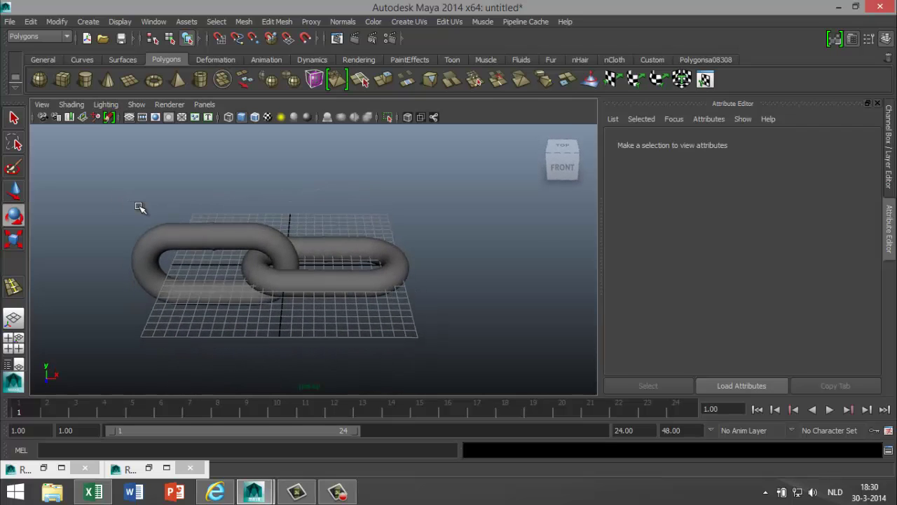
left_click_drag(112, 199, 449, 337)
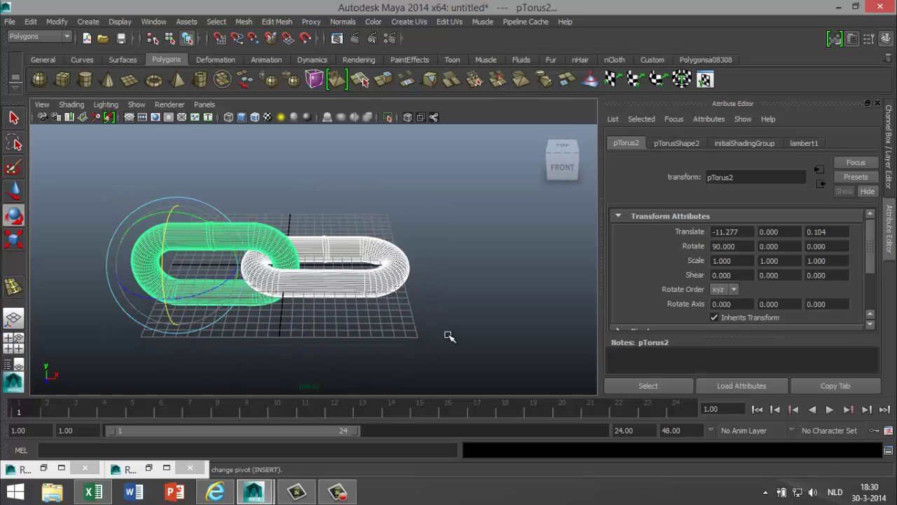
key("ctrl+d")
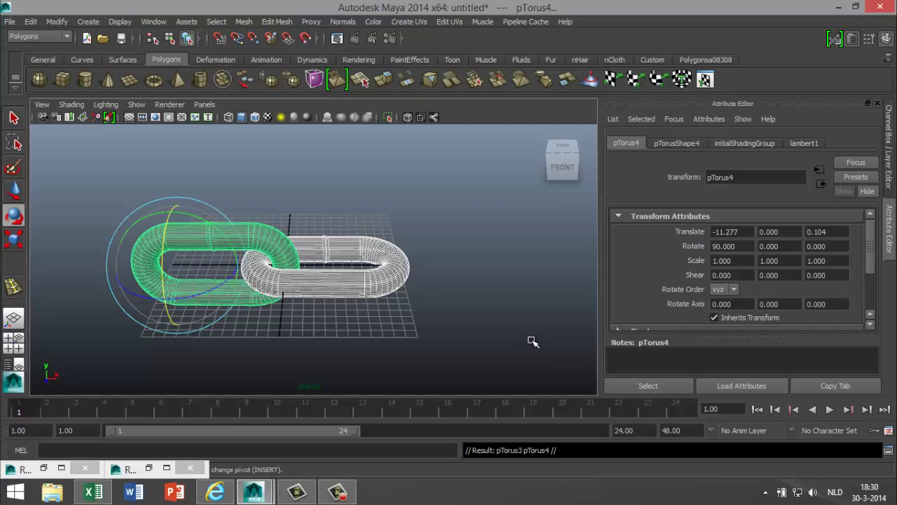
key("w")
left_click_drag(221, 281, 4, 280)
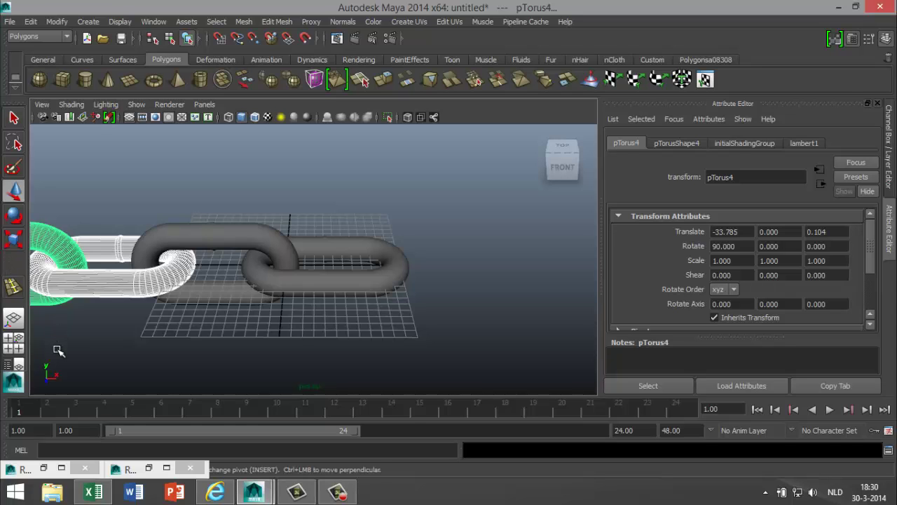
left_click_drag(70, 348, 97, 360, "alt")
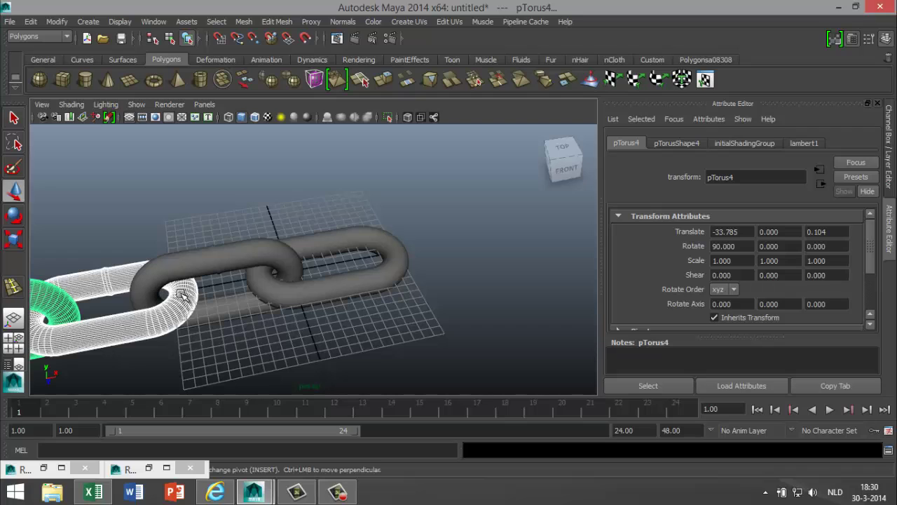
scroll(156, 317, "down", 5)
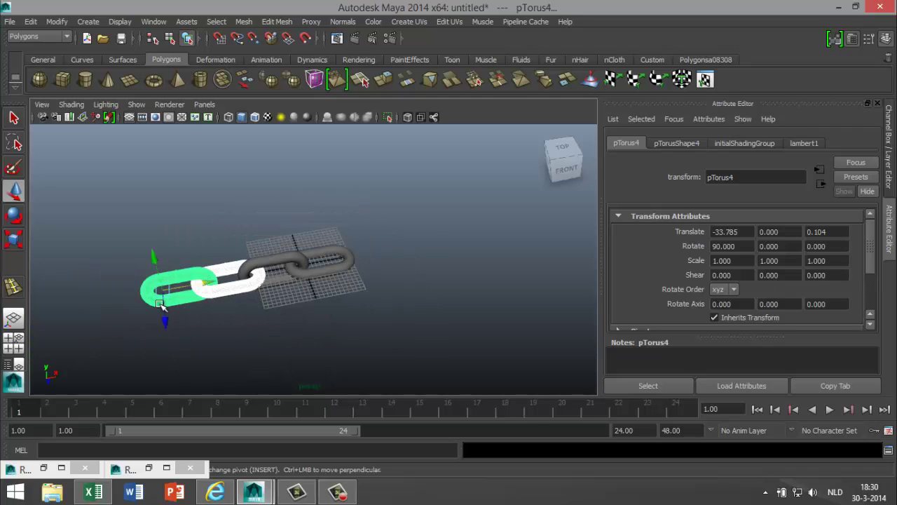
left_click_drag(103, 238, 426, 324)
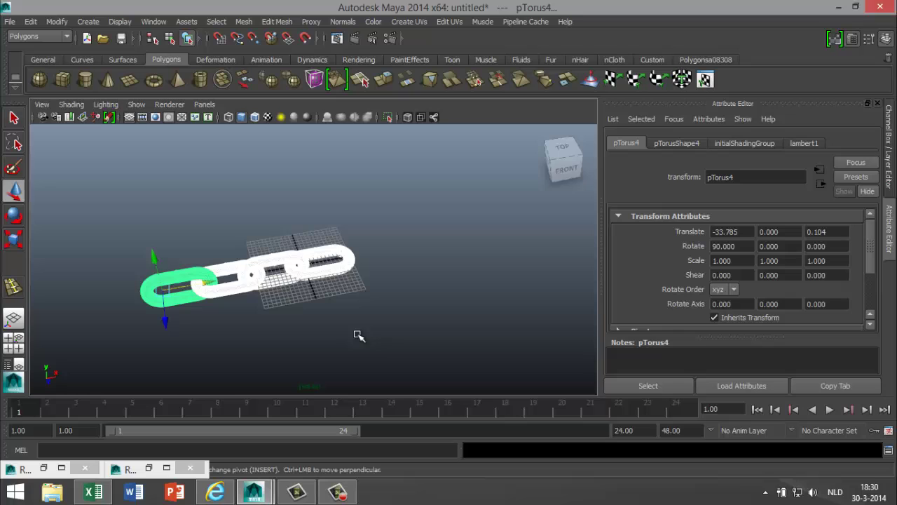
key("ctrl+d")
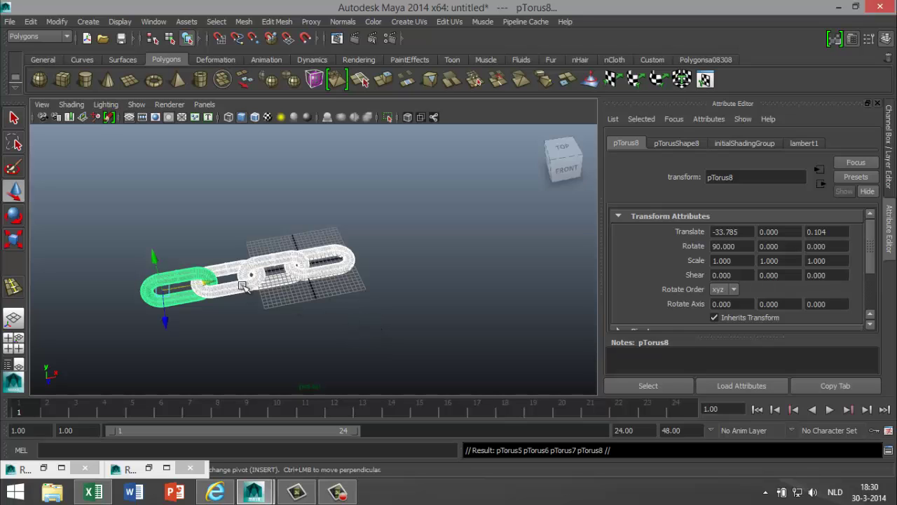
left_click_drag(201, 284, 4, 323)
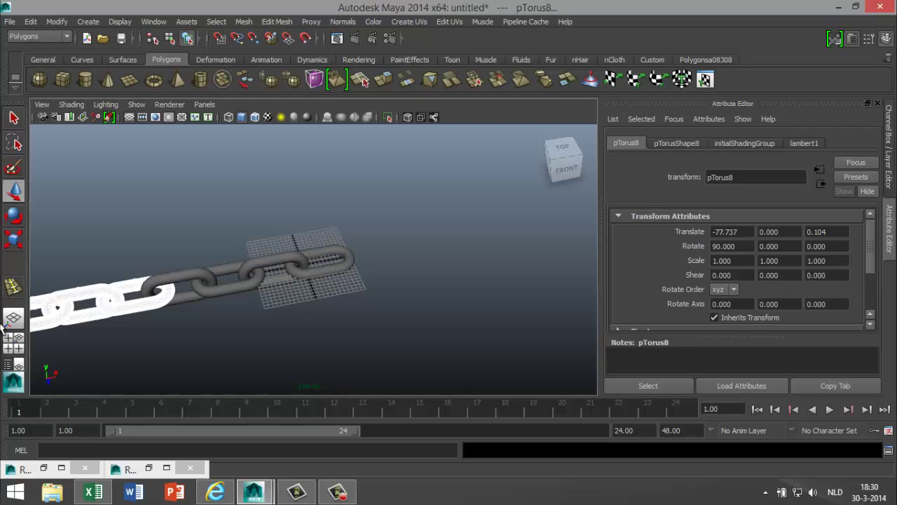
scroll(146, 345, "down", 5)
middle_click_drag(155, 342, 243, 330, "alt")
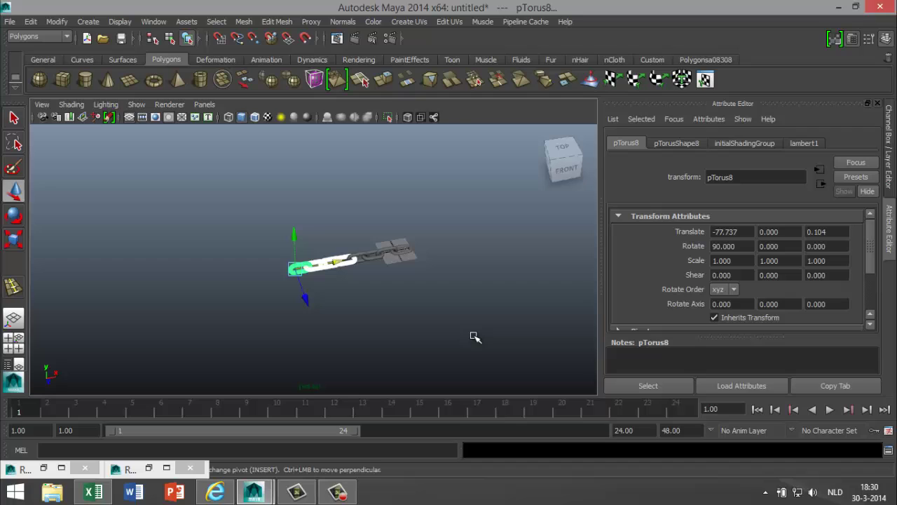
key("ctrl+d")
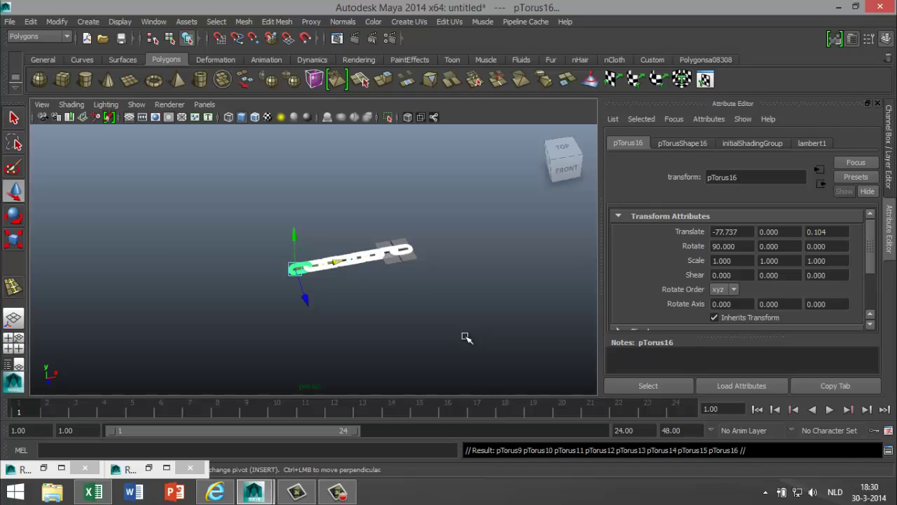
left_click_drag(335, 264, 214, 288)
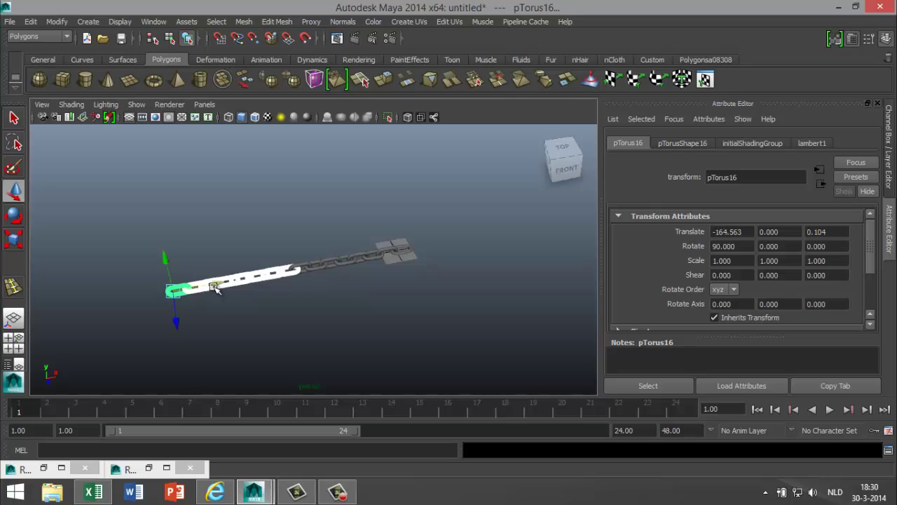
scroll(237, 299, "up", 5)
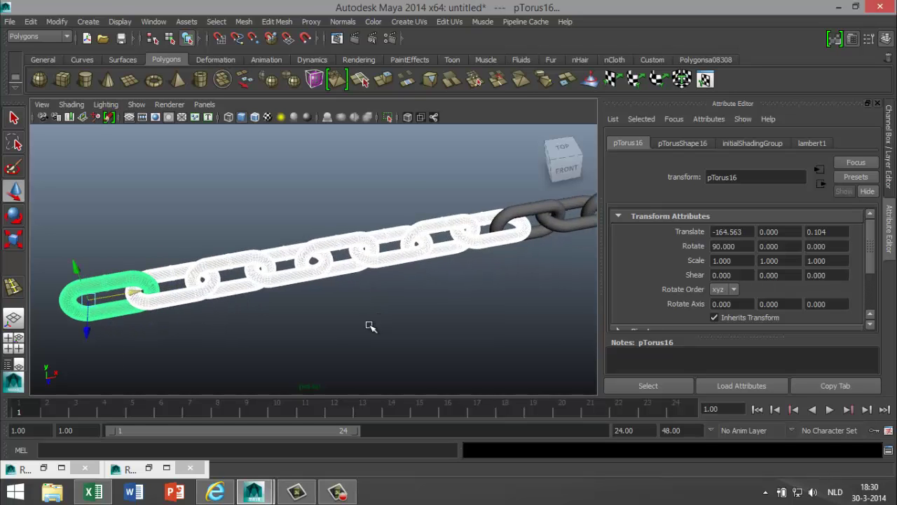
mouse_move(373, 323)
left_mouse_down("alt")
mouse_move(357, 292)
mouse_move(361, 327)
left_mouse_up("alt")
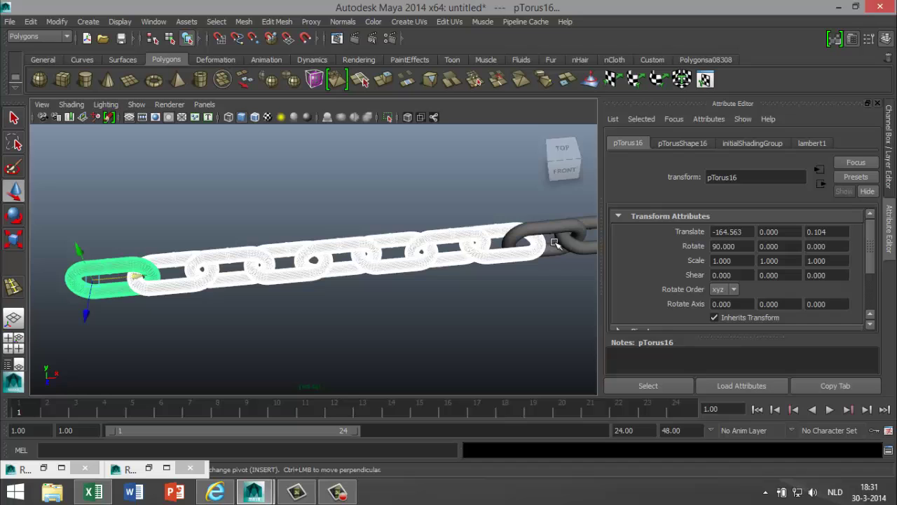
left_click_drag(371, 369, 387, 320, "alt")
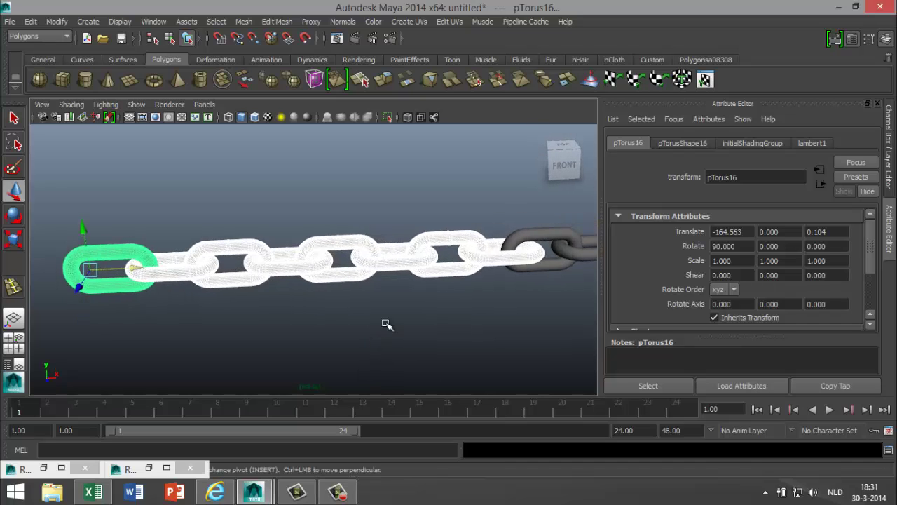
scroll(391, 328, "down", 5)
scroll(392, 326, "up", 2)
scroll(393, 326, "down", 4)
scroll(391, 325, "up", 2)
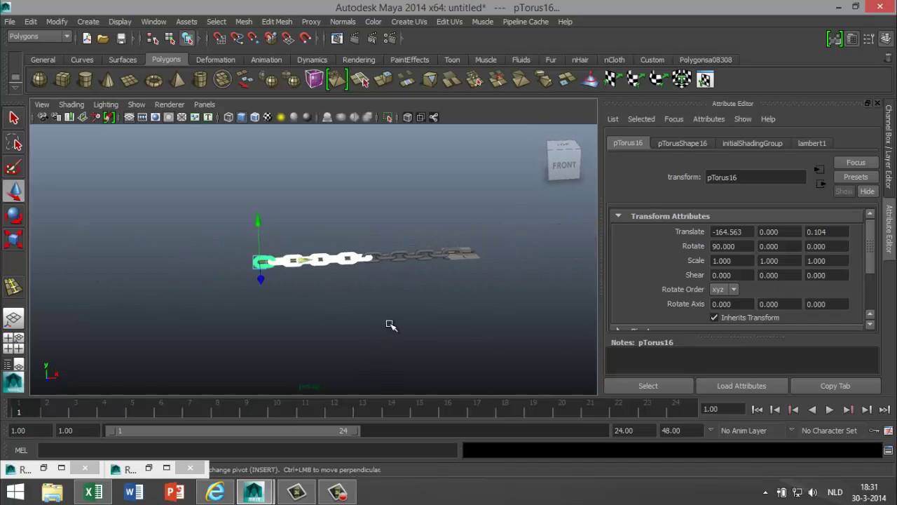
left_click_drag(185, 206, 547, 315)
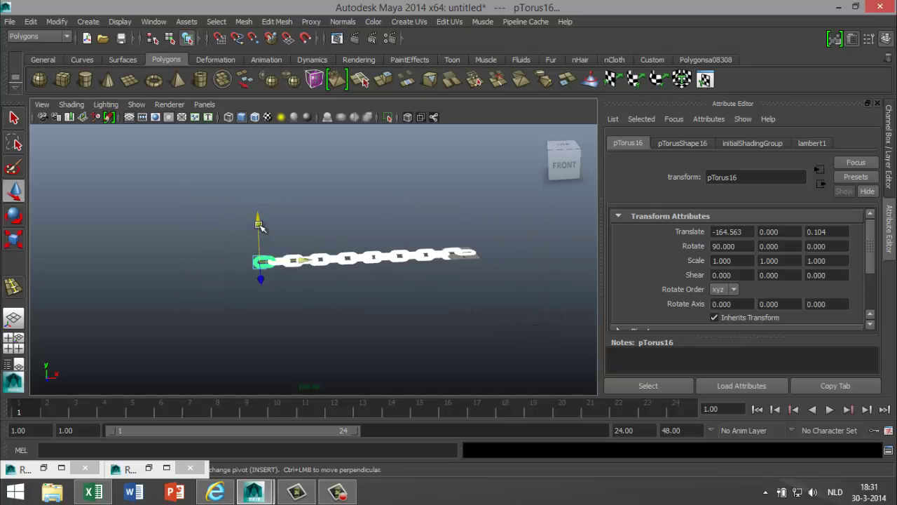
- Select all sixteen chain links and raise them to translate Y 53.028
left_click_drag(259, 218, 255, 151)
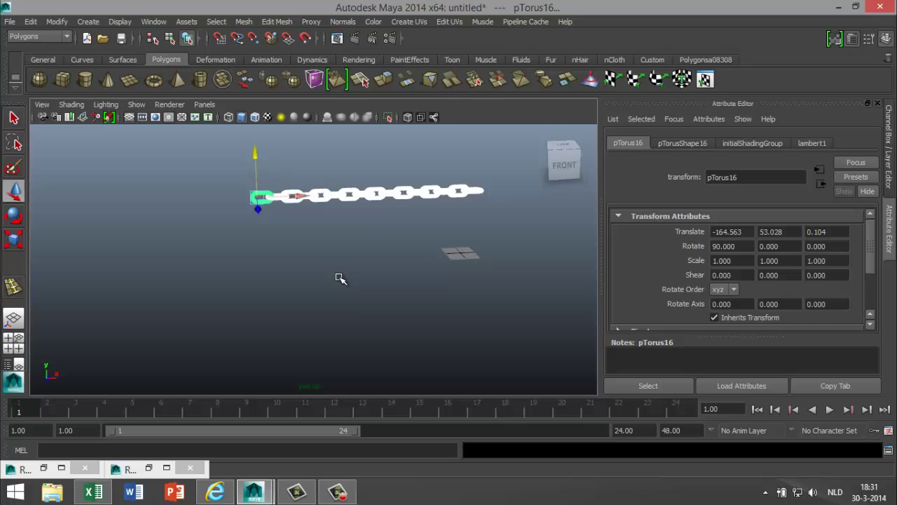
scroll(345, 284, "down", 2)
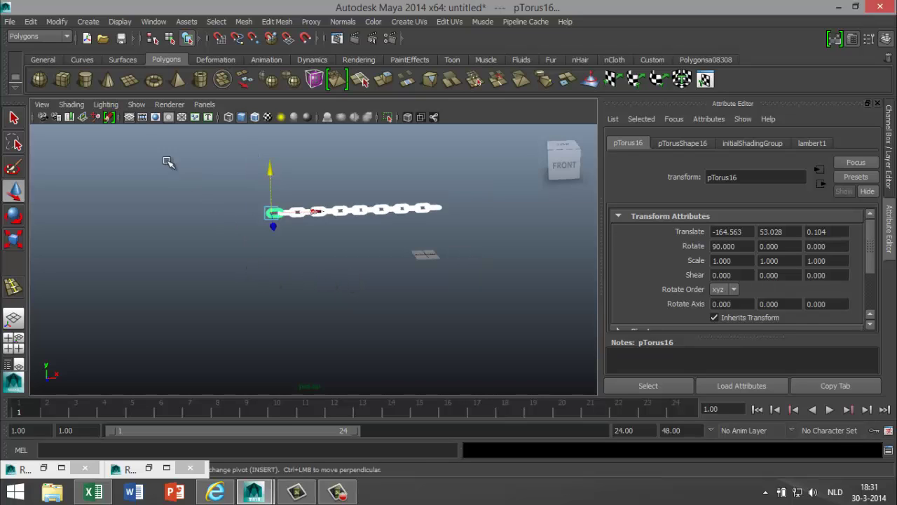
- Create a large square polygon plane, pPlane1, on the grid
left_click(132, 80)
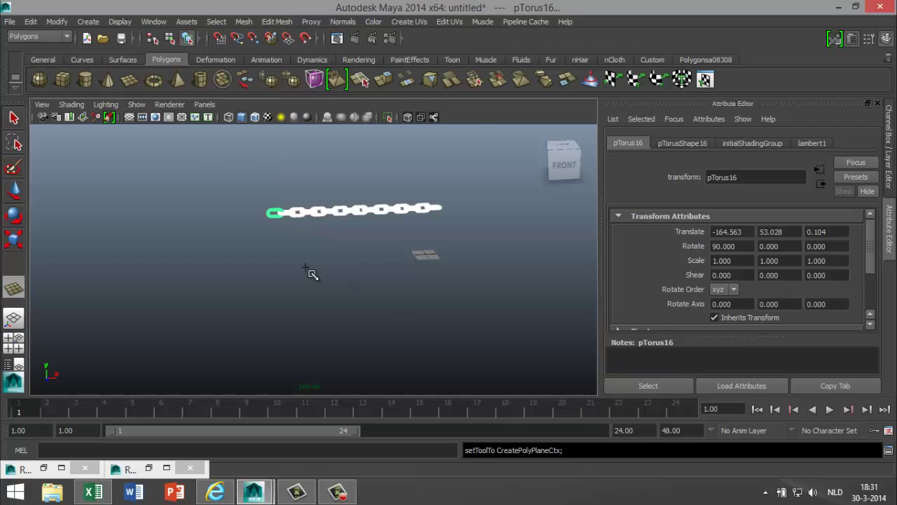
left_click_drag(266, 250, 416, 244)
left_click_drag(469, 253, 605, 335)
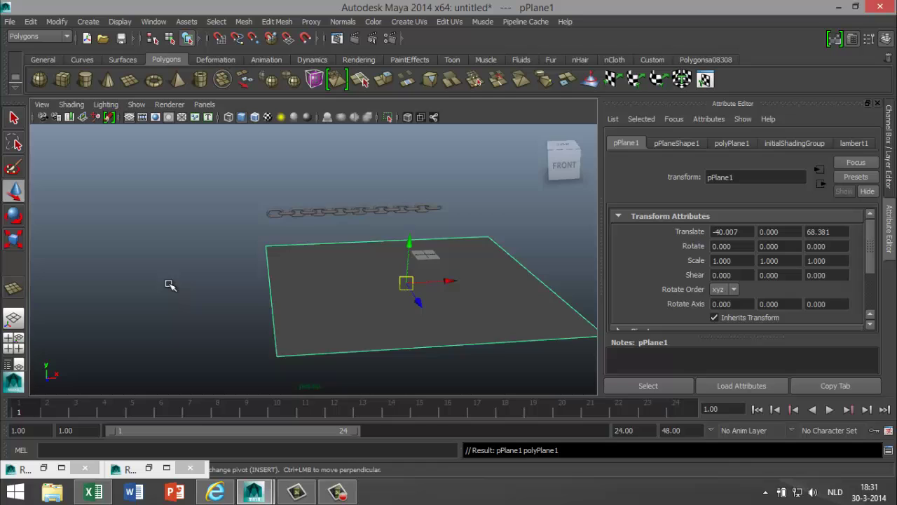
left_click_drag(174, 291, 157, 333, "alt")
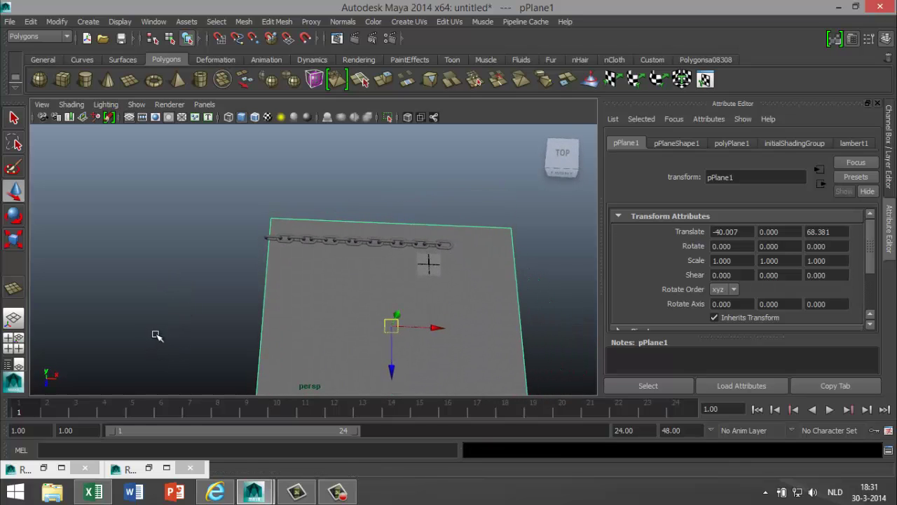
- Move pPlane1 to X -82.257, Z 7.290 beneath the chain, then select the links
left_click_drag(438, 329, 396, 330)
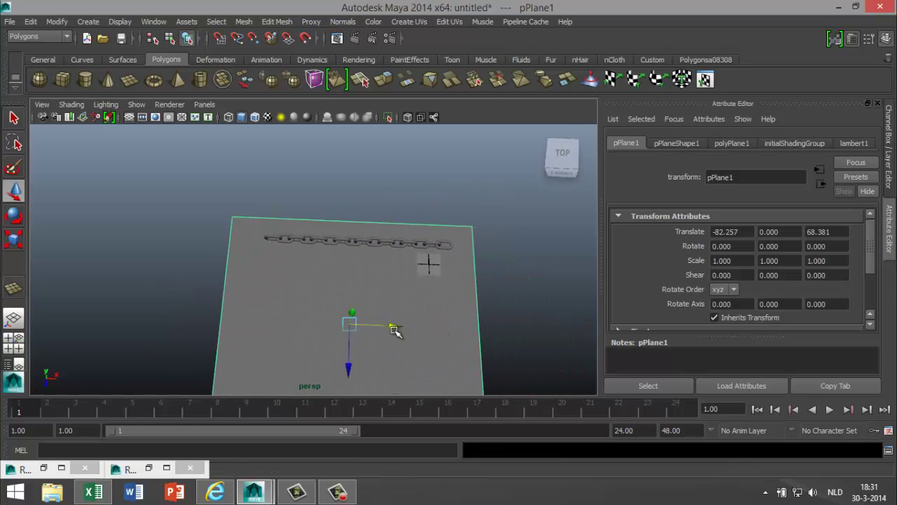
left_click_drag(349, 368, 312, 260)
scroll(327, 261, "down", 4)
scroll(330, 261, "up", 2)
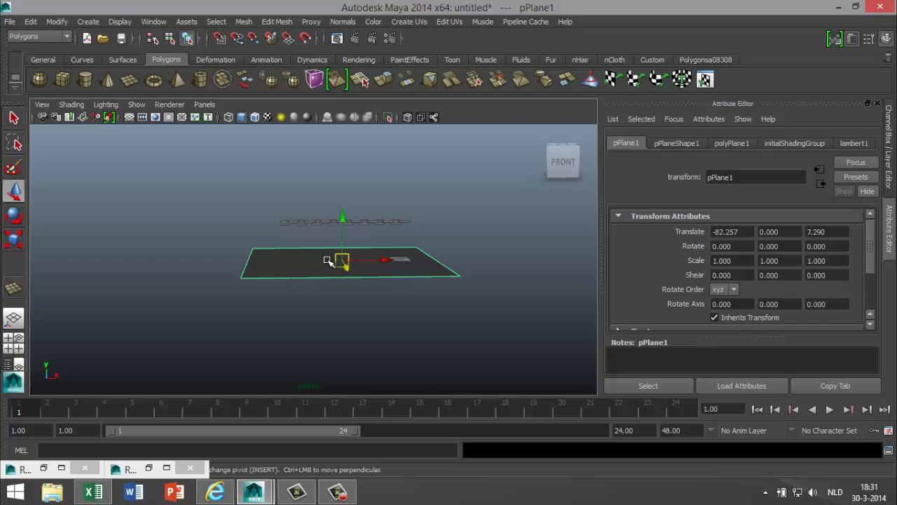
left_click_drag(311, 201, 447, 228)
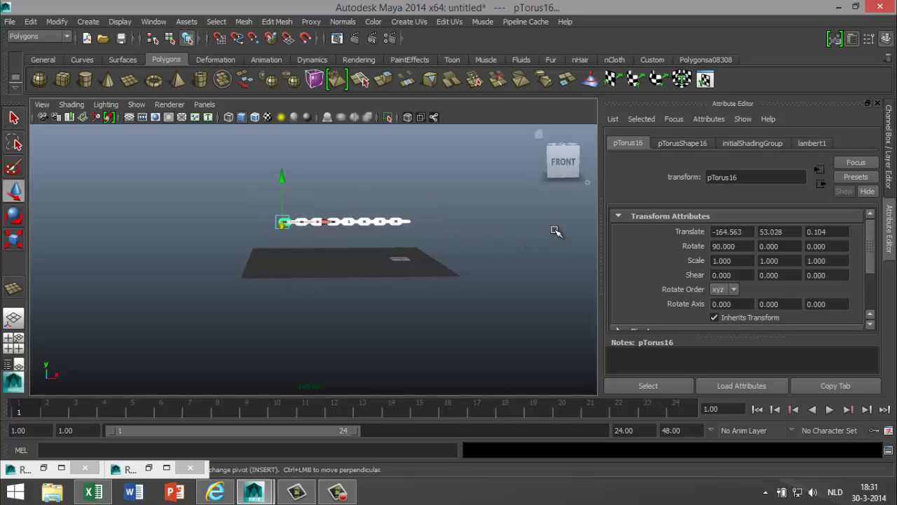
- Group the chain links with Ctrl+G, lift the group higher and tilt it about Z
key("ctrl+g")
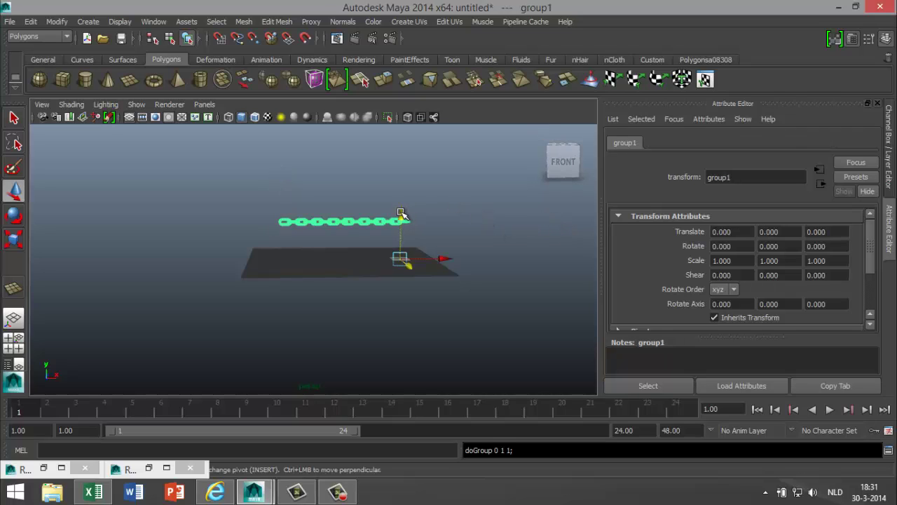
left_click_drag(401, 213, 401, 206)
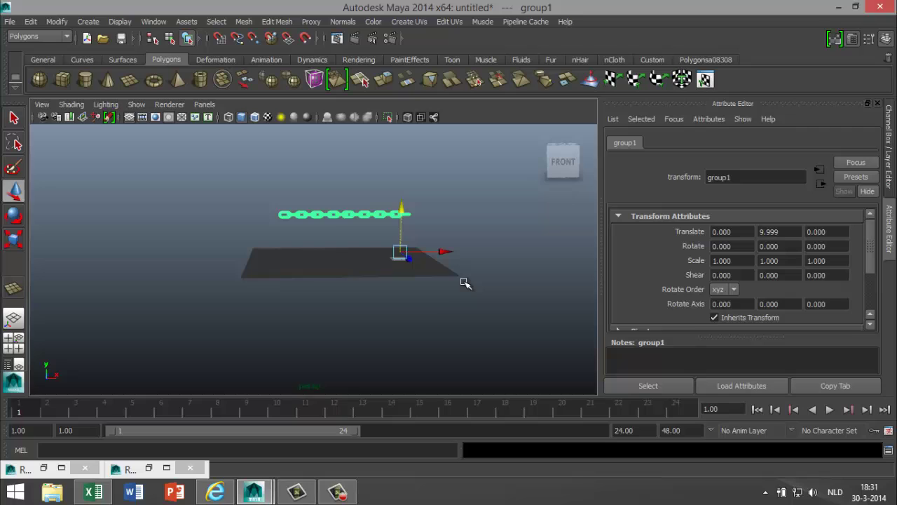
key("e")
left_click_drag(349, 228, 345, 243)
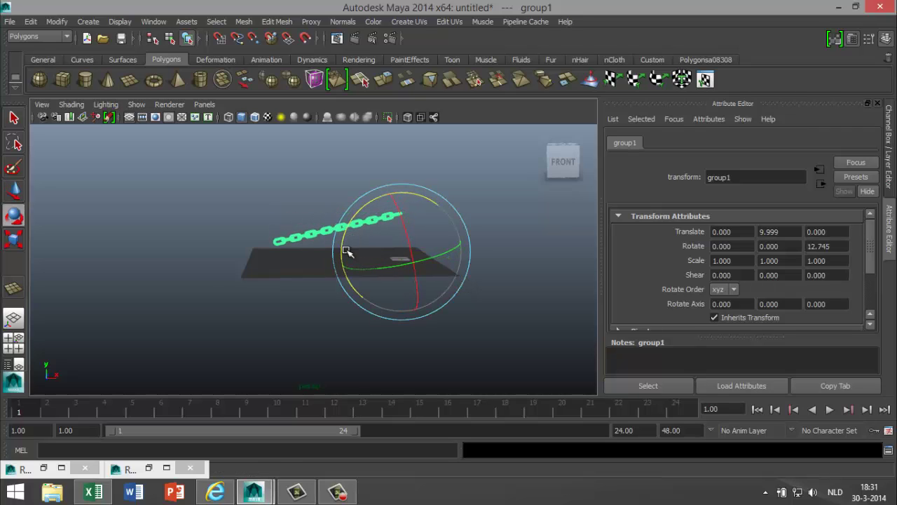
left_click(200, 290)
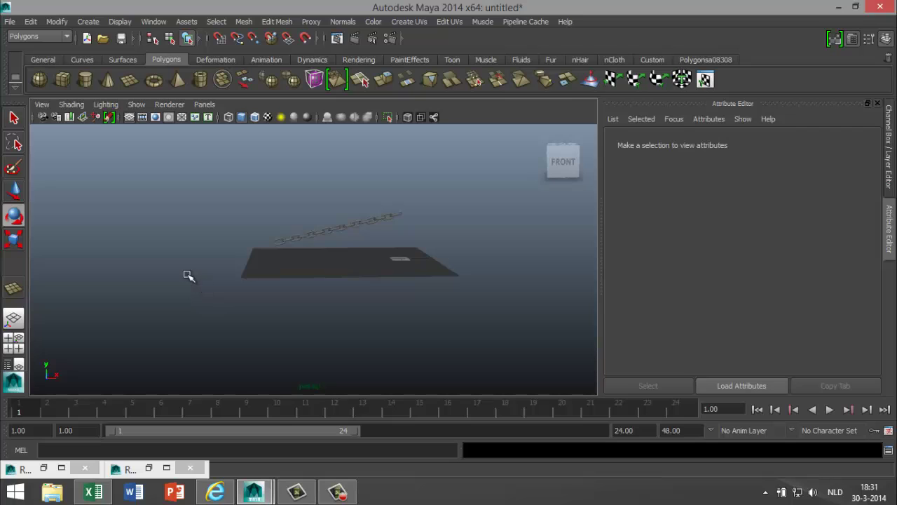
left_click_drag(186, 287, 224, 305, "alt")
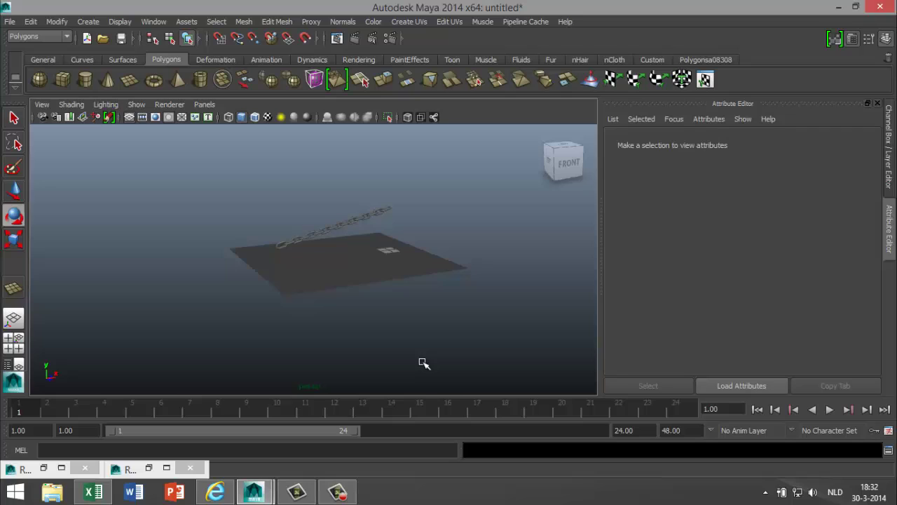
left_click_drag(420, 354, 374, 338, "alt")
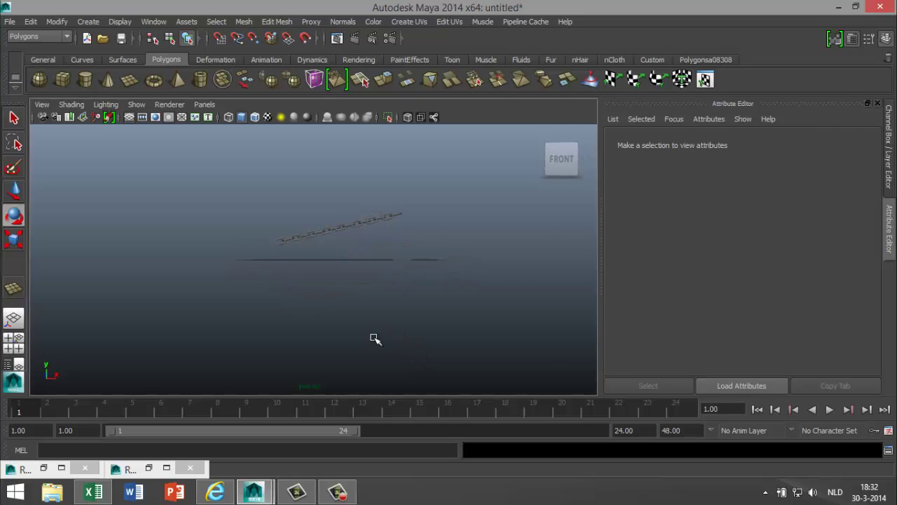
left_click_drag(224, 192, 456, 250)
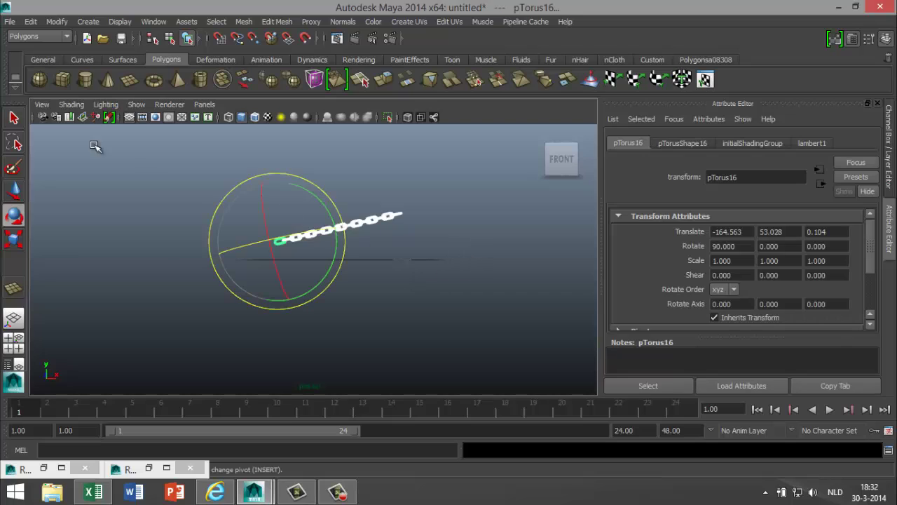
- In the Dynamics menu set, make the links active rigid bodies and add gravityField1
left_click(66, 37)
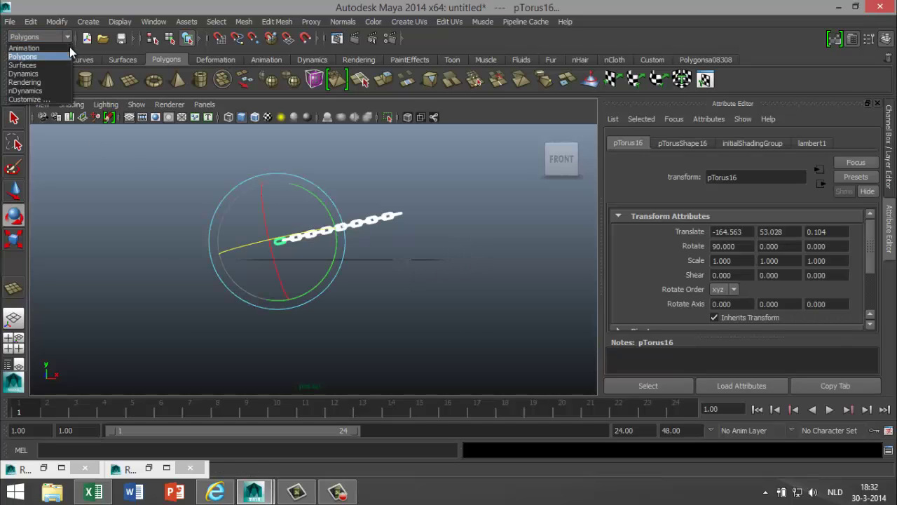
left_click(62, 75)
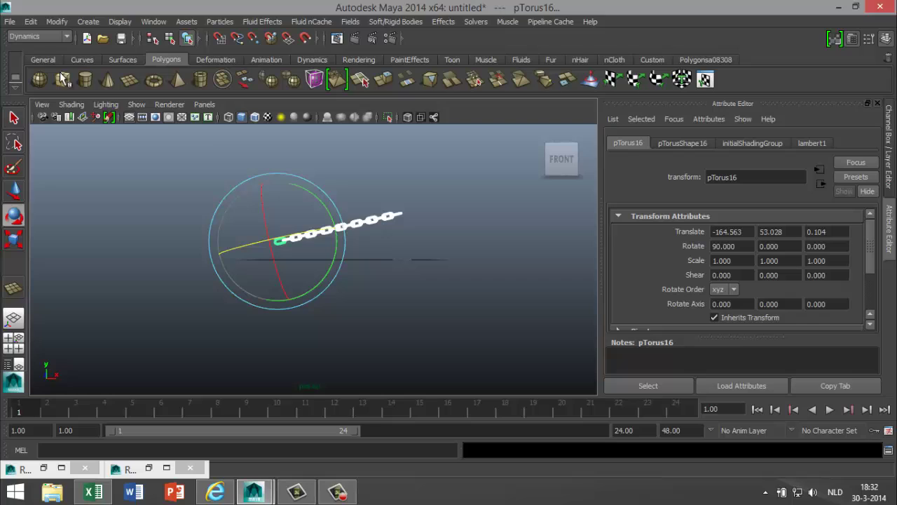
left_click(396, 22)
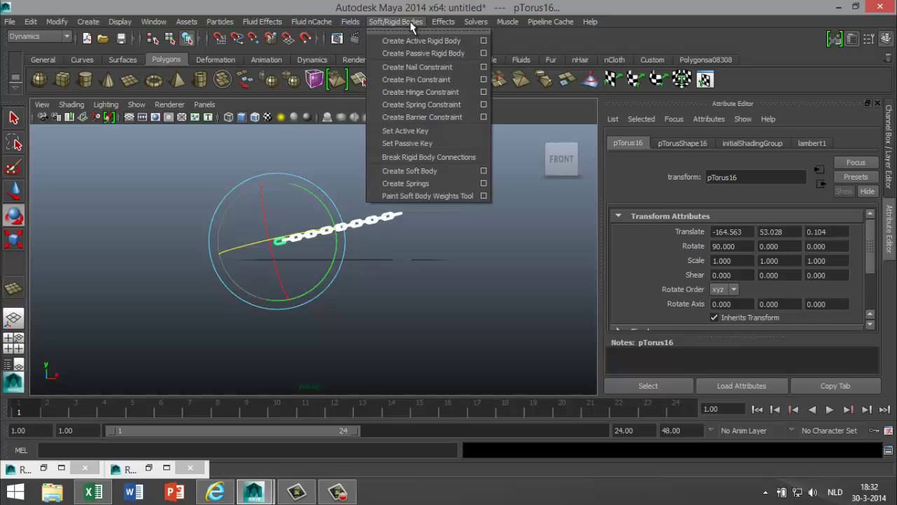
left_click(450, 44)
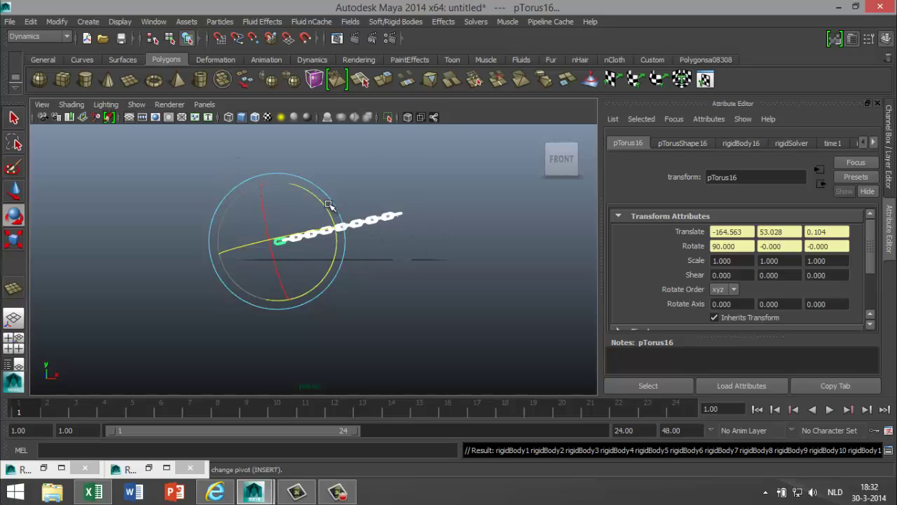
left_click(350, 22)
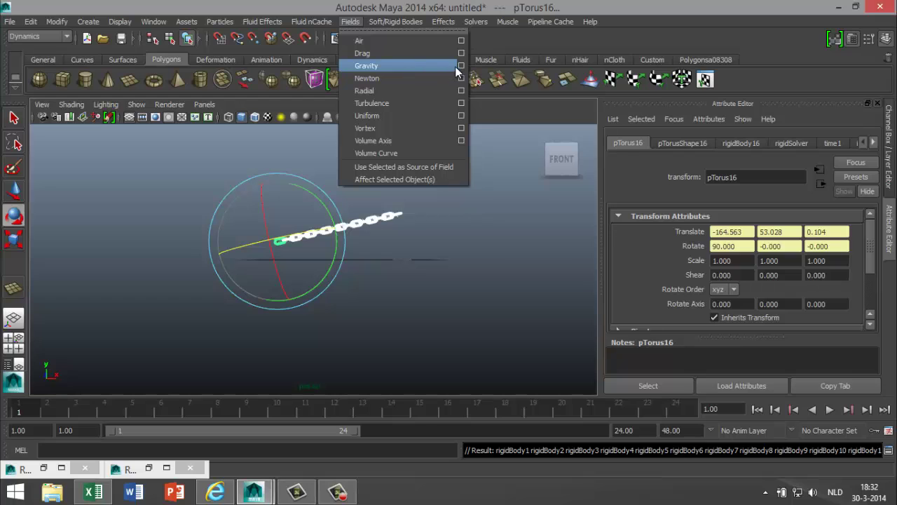
left_click(425, 65)
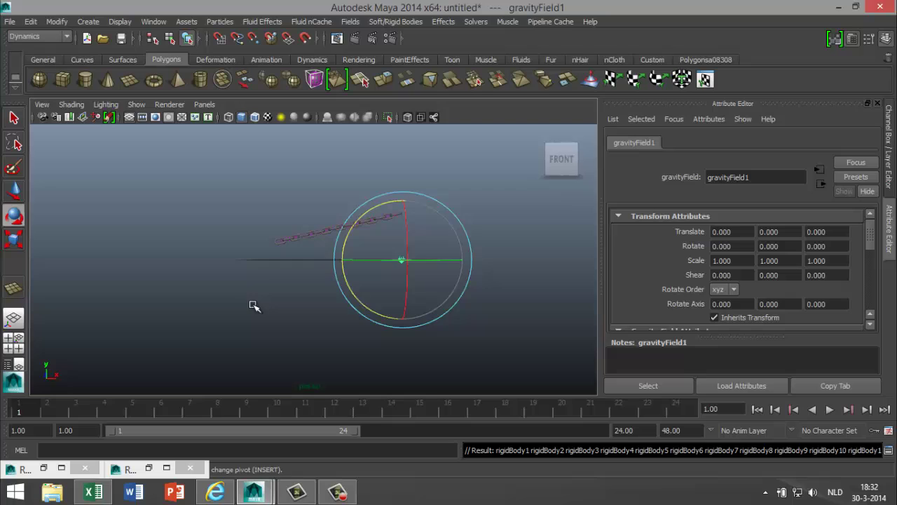
- Make the ground plane pPlane1 a passive rigid body
left_click_drag(254, 305, 300, 314, "alt")
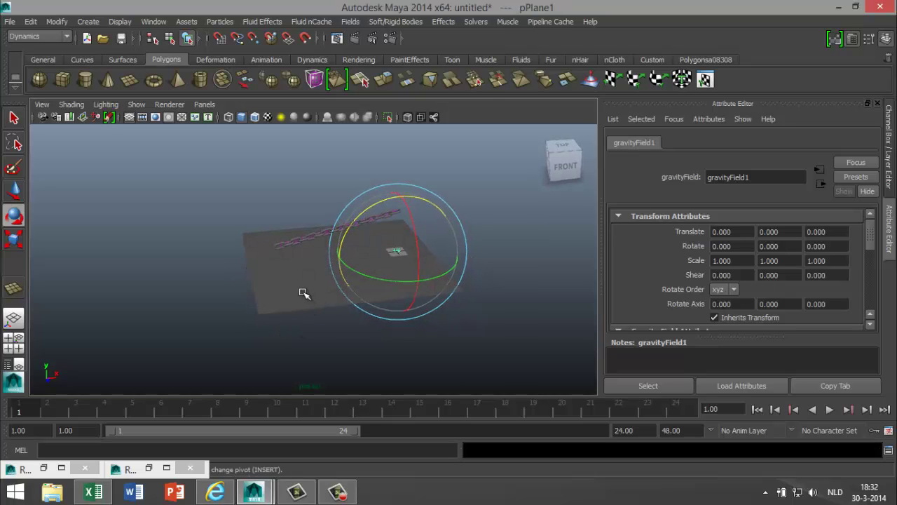
left_click(303, 293)
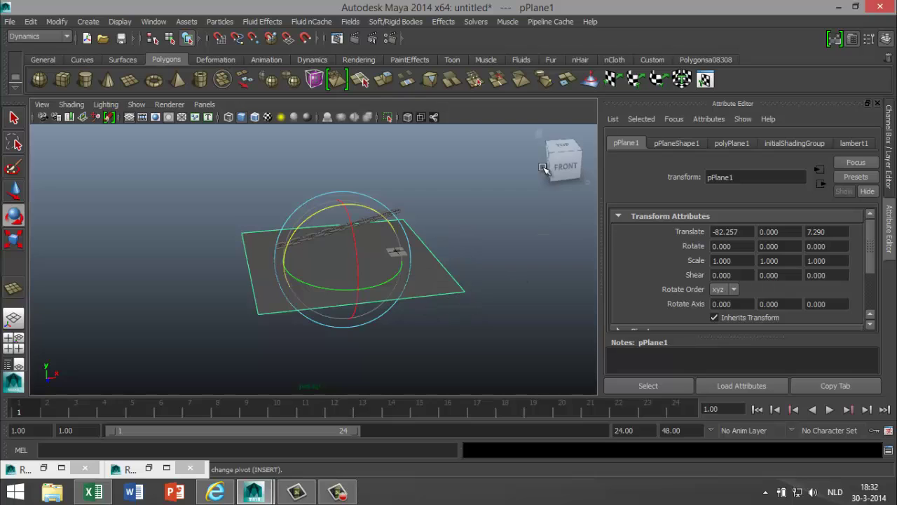
left_click(407, 21)
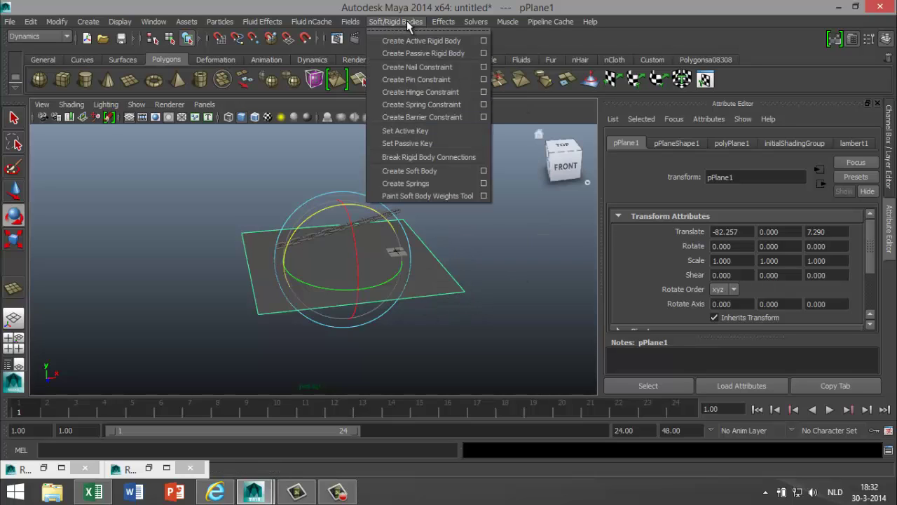
left_click(453, 54)
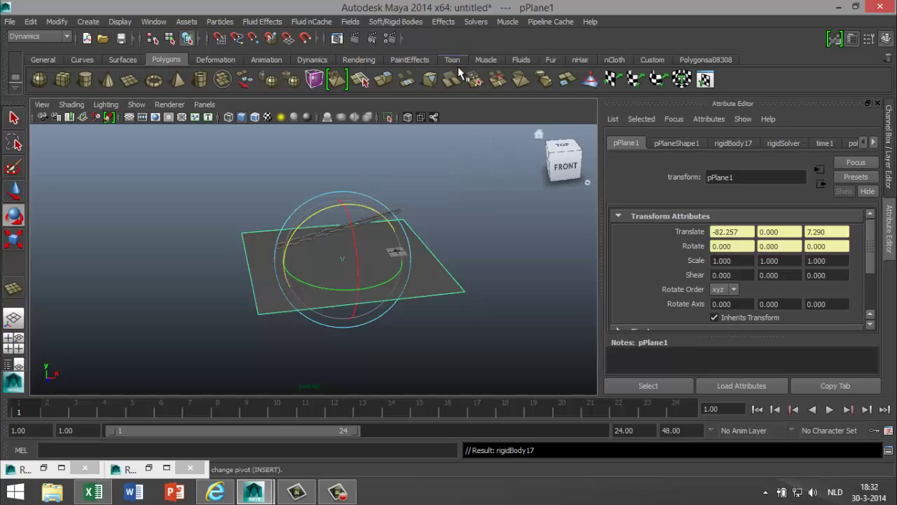
- Select the playback end time value so it can be replaced with 250
left_click_drag(449, 362, 470, 348, "alt")
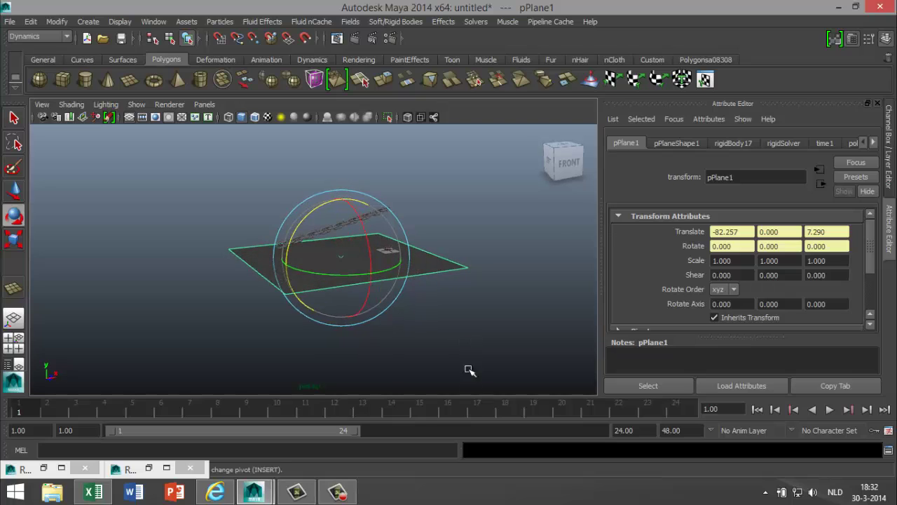
left_click(638, 430)
double_click(634, 430)
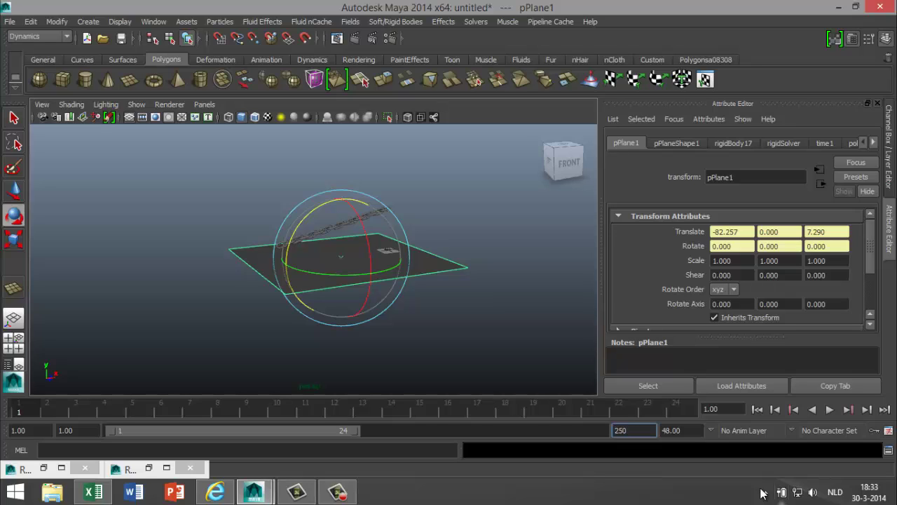
- Confirm 250 as the end frame and dolly in on the plane, sphere and chain
key("Tab")
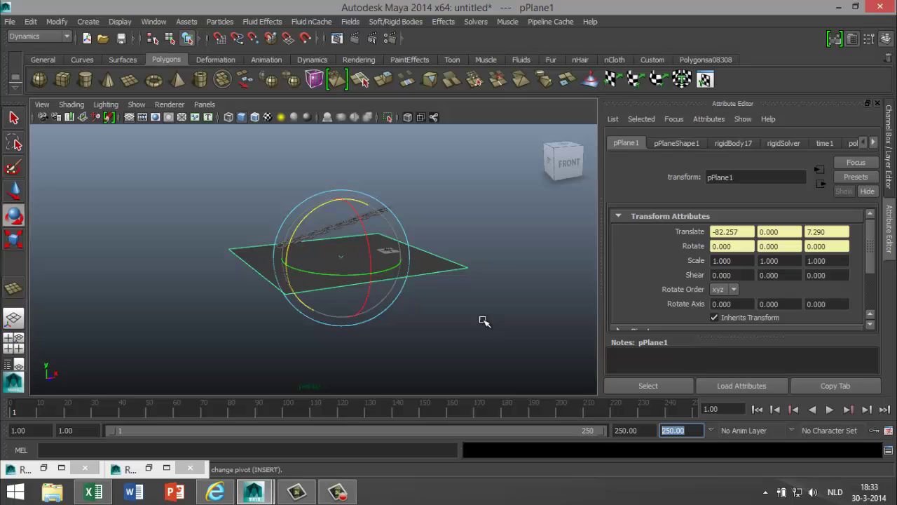
scroll(470, 315, "up", 4)
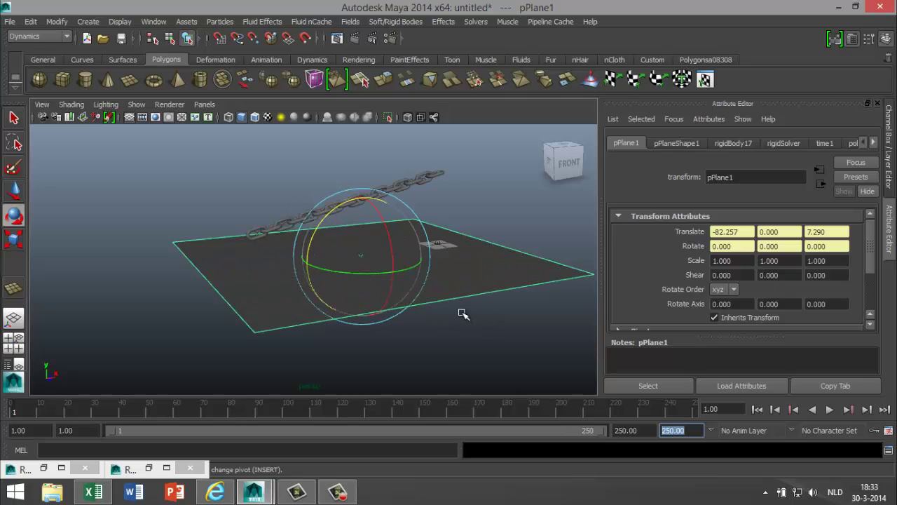
scroll(462, 313, "up", 2)
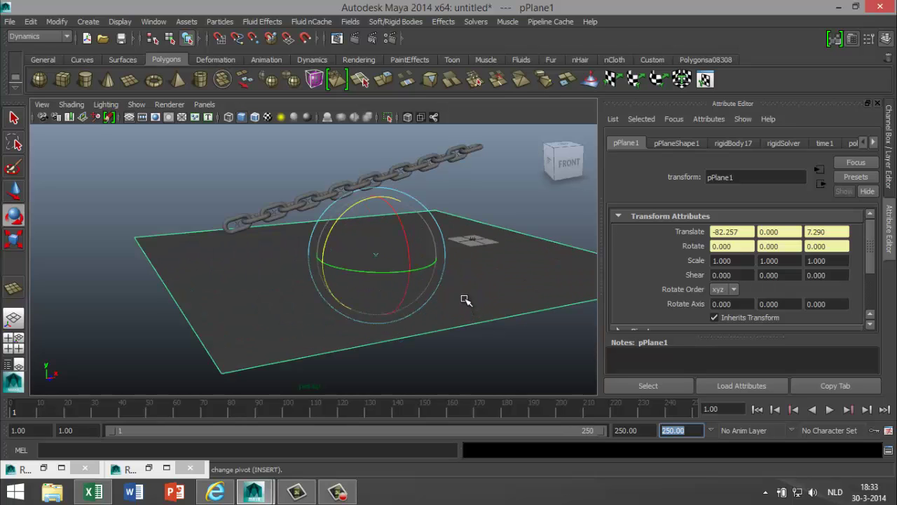
scroll(466, 300, "up", 2)
scroll(463, 280, "up", 3)
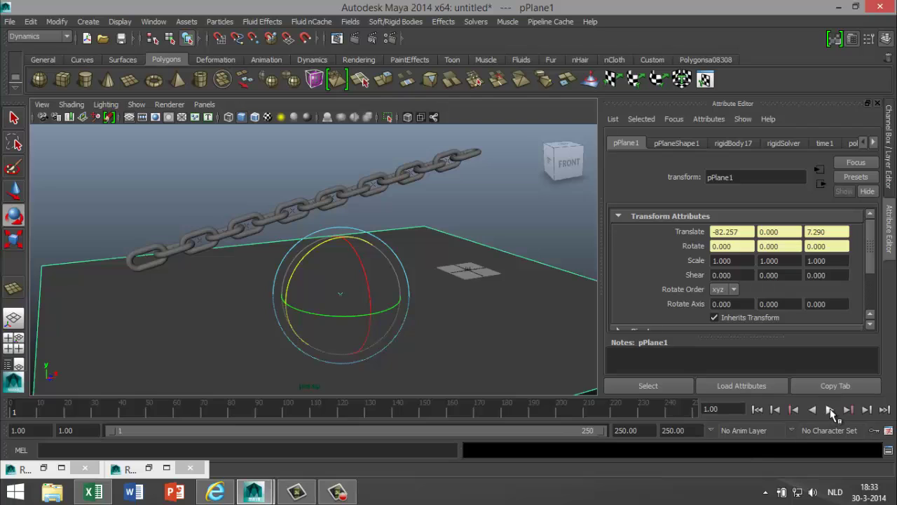
- Play the simulation, stop at frame 242, and inspect the chain lying on the plane
left_click(830, 410)
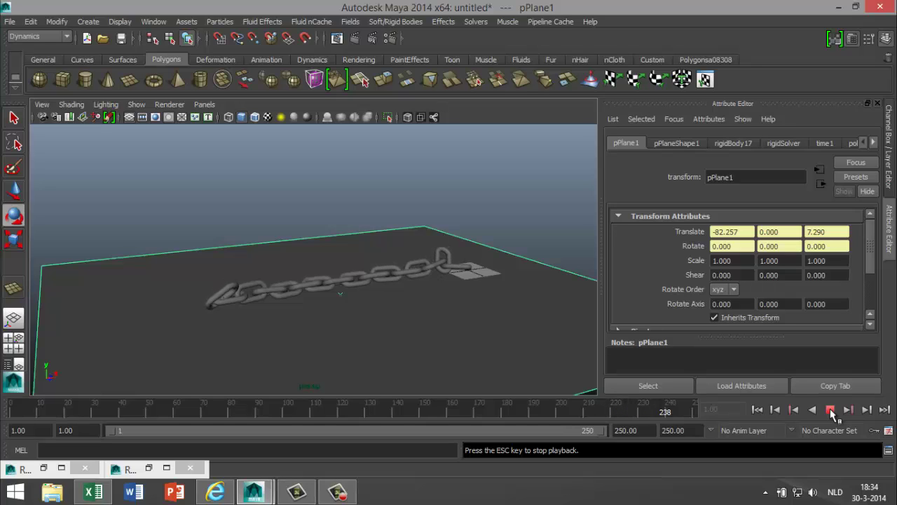
left_click(831, 410)
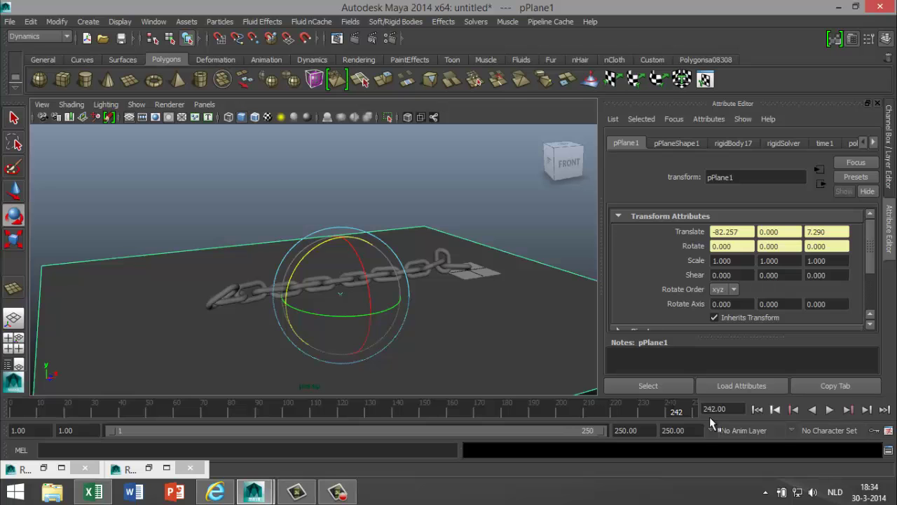
left_click_drag(293, 336, 330, 345, "alt")
left_click_drag(225, 315, 314, 301, "alt")
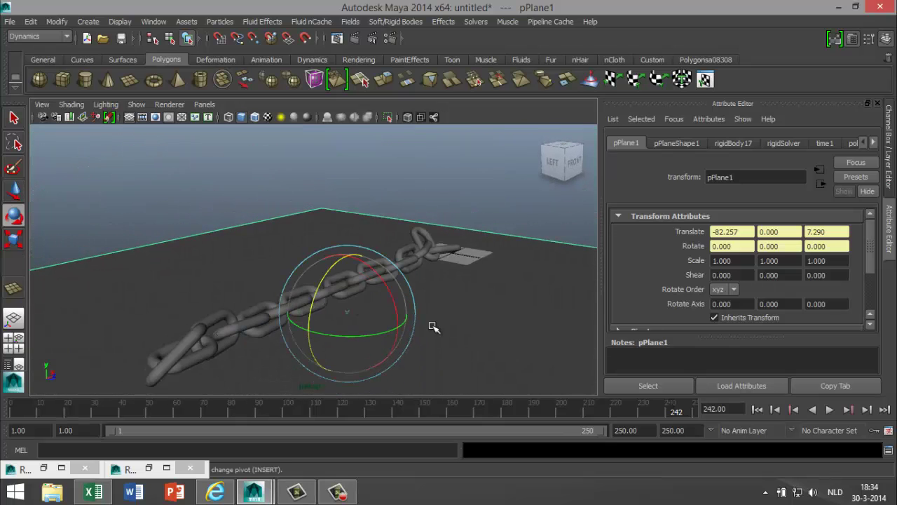
scroll(432, 328, "up", 3)
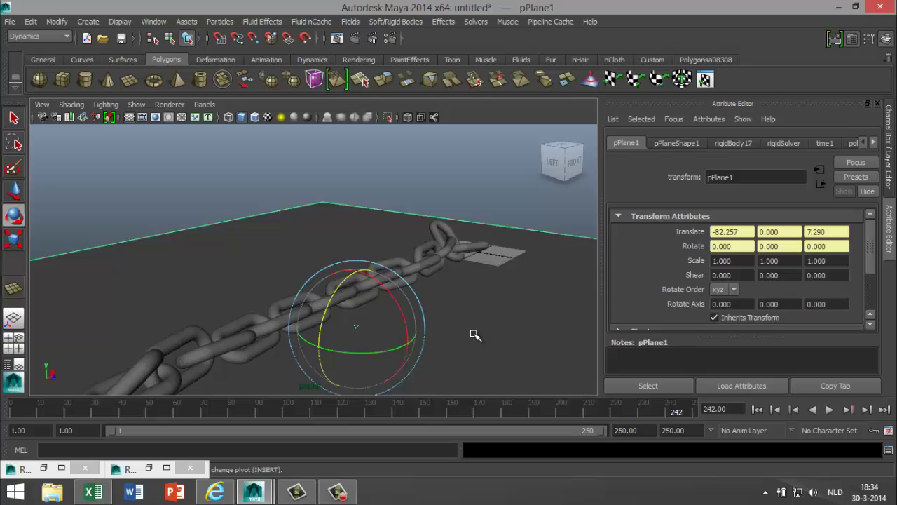
scroll(467, 344, "down", 3)
left_click_drag(456, 349, 451, 344, "alt")
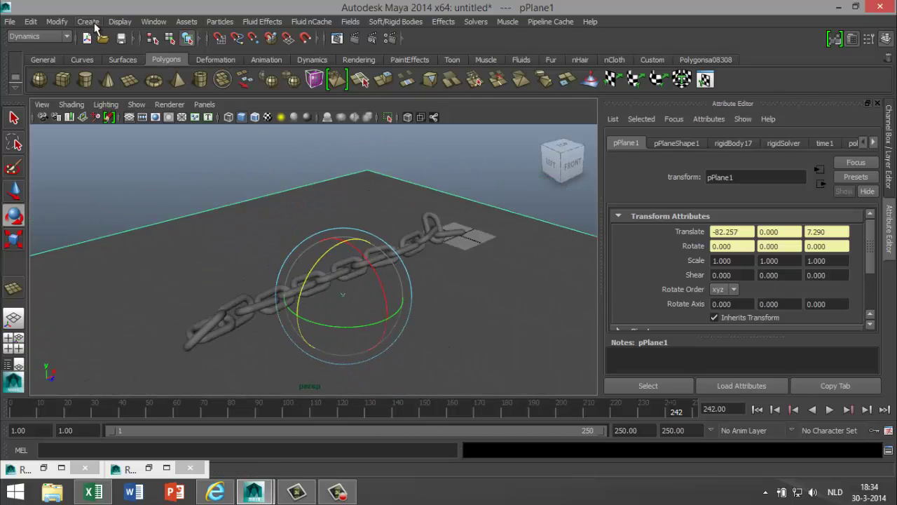
- Add a point light high above the chain, then duplicate it further along the chain
left_click(89, 22)
mouse_move(133, 79)
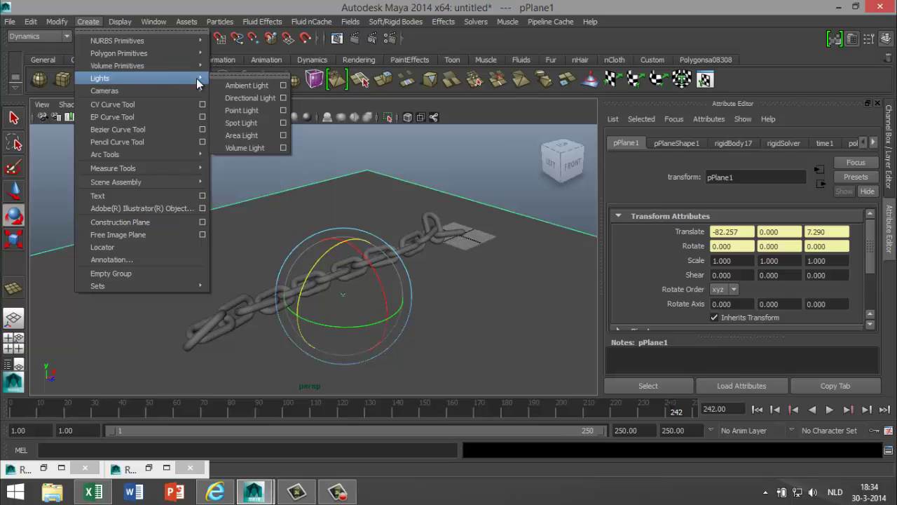
left_click(251, 111)
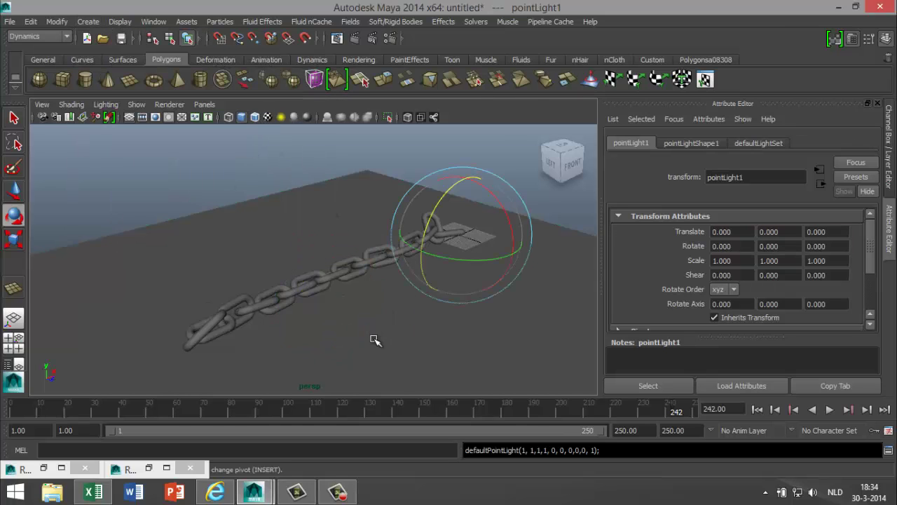
key("w")
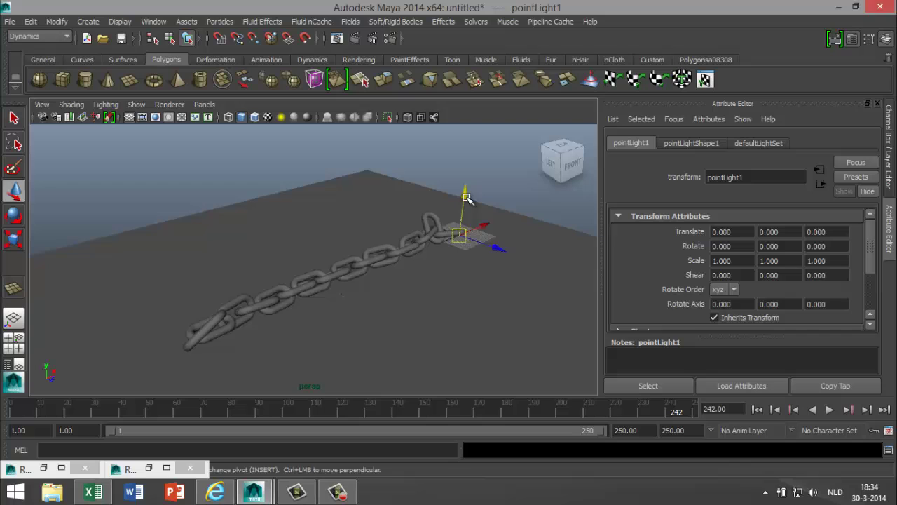
left_click_drag(467, 198, 468, 130)
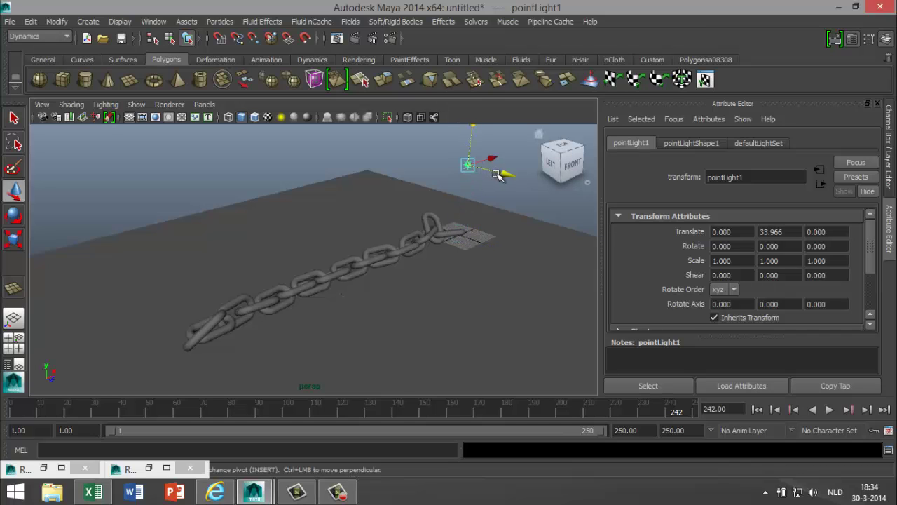
left_click_drag(497, 175, 601, 231)
scroll(525, 273, "down", 2)
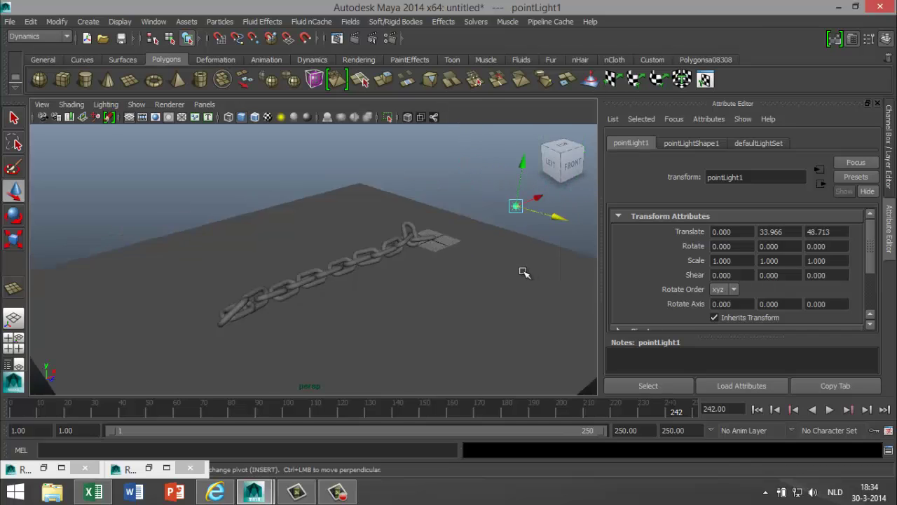
scroll(524, 273, "down", 2)
left_click_drag(459, 226, 436, 239)
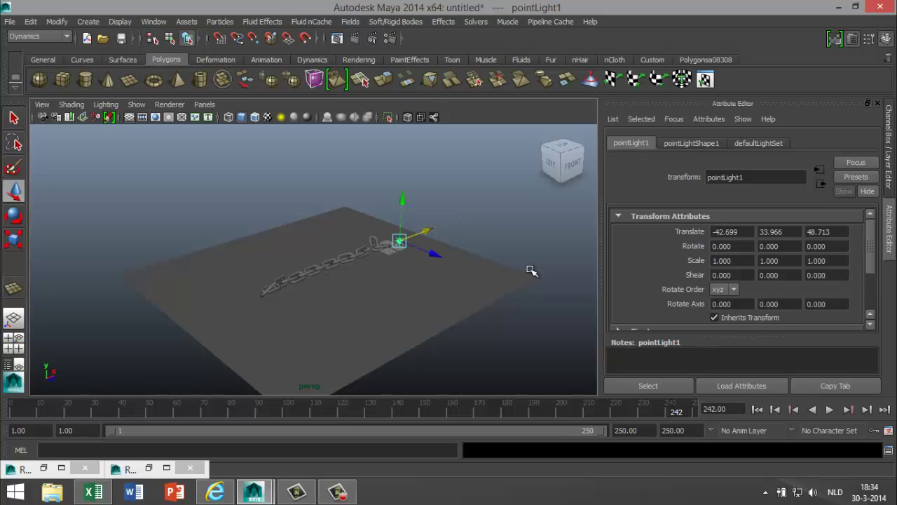
key("ctrl+d")
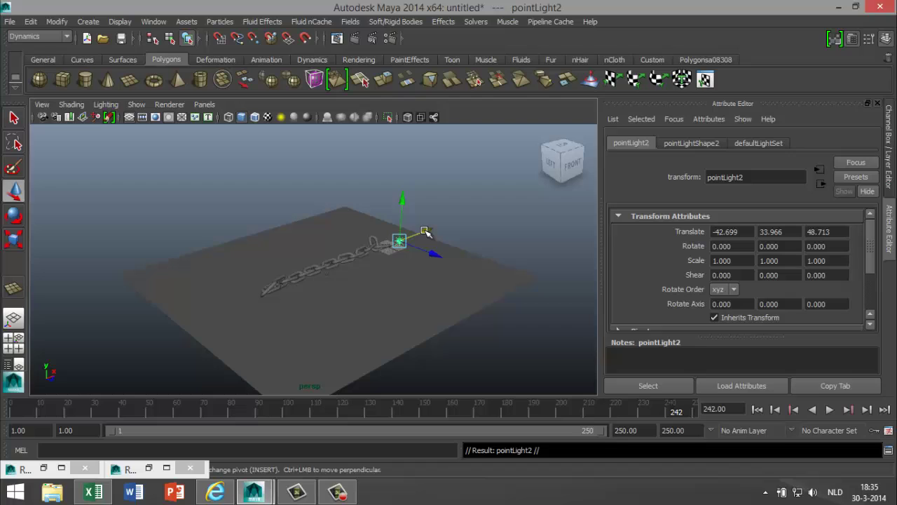
left_click_drag(426, 232, 359, 275)
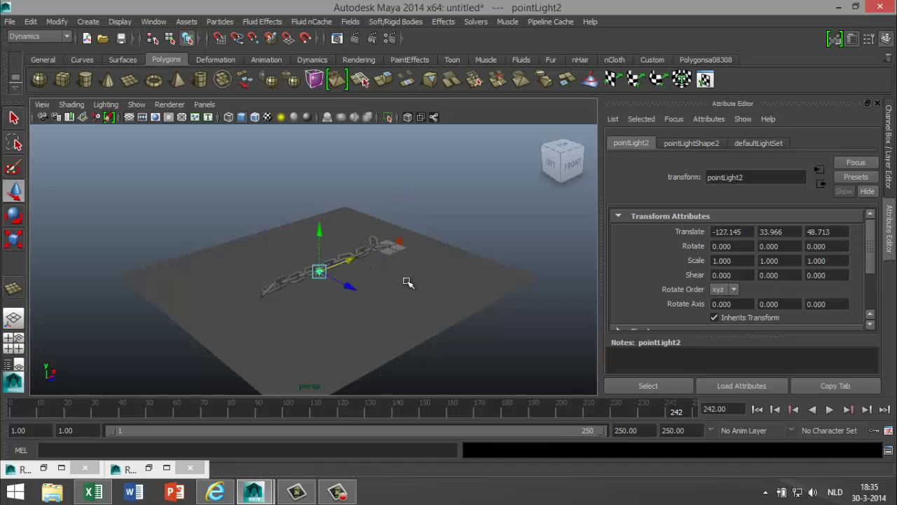
- Turn on Use Depth Map Shadows for the first point light, pointLight1
left_click(399, 242)
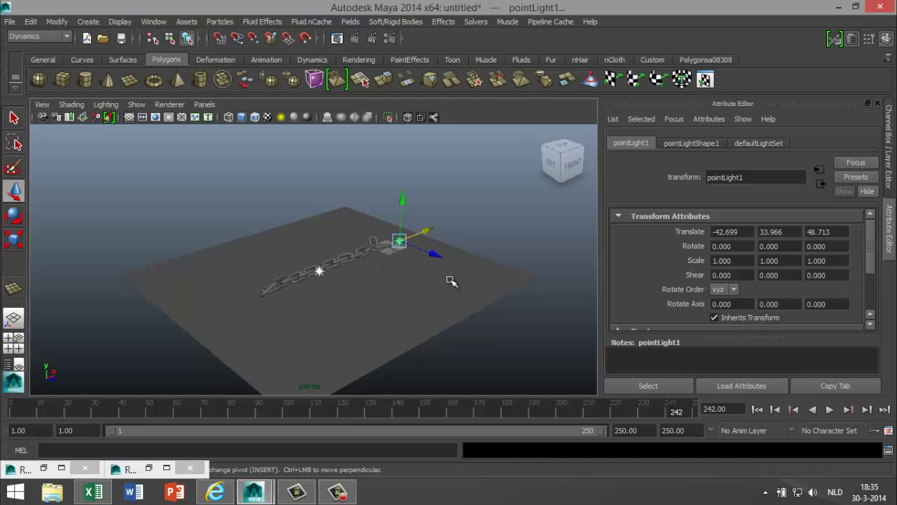
left_click(702, 144)
scroll(661, 258, "down", 10)
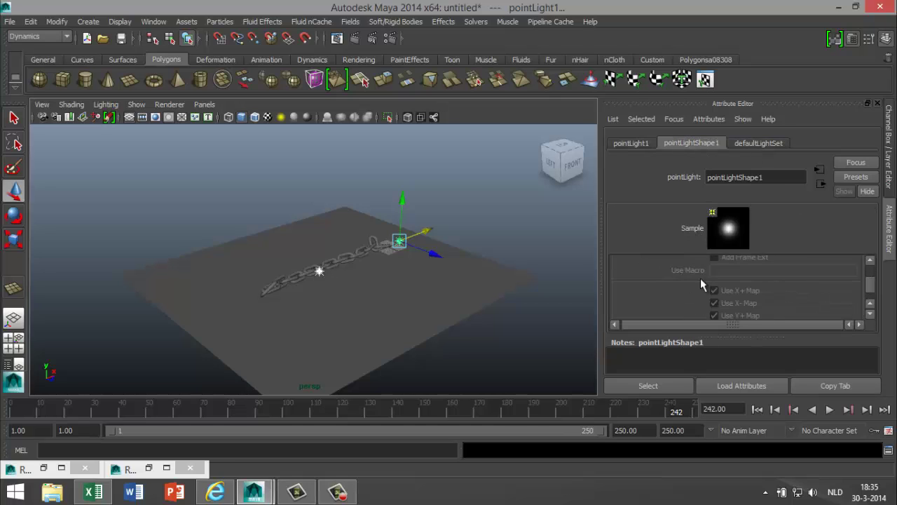
scroll(740, 300, "up", 3)
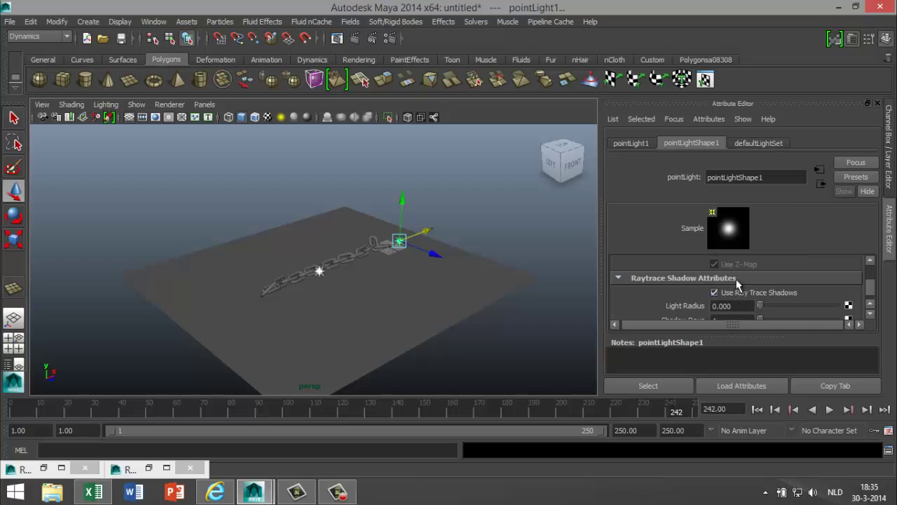
left_click(635, 143)
scroll(691, 263, "down", 5)
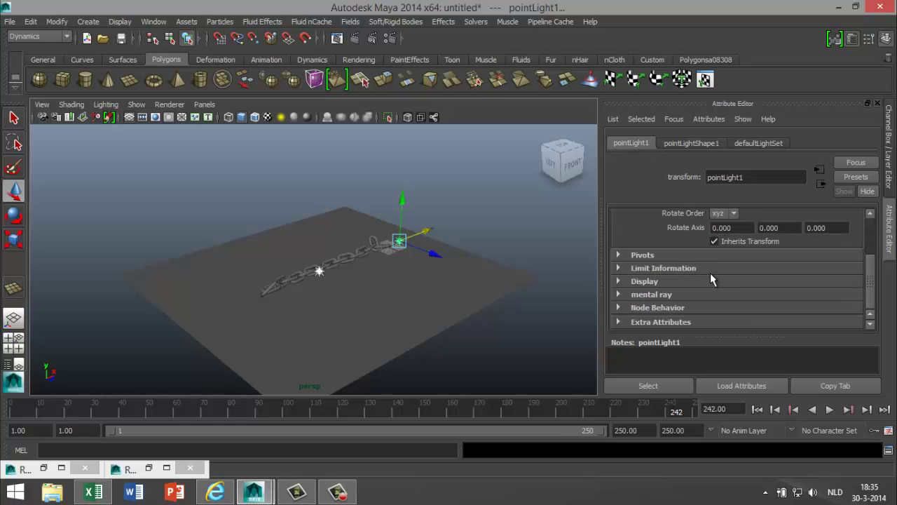
scroll(722, 273, "up", 5)
left_click(705, 143)
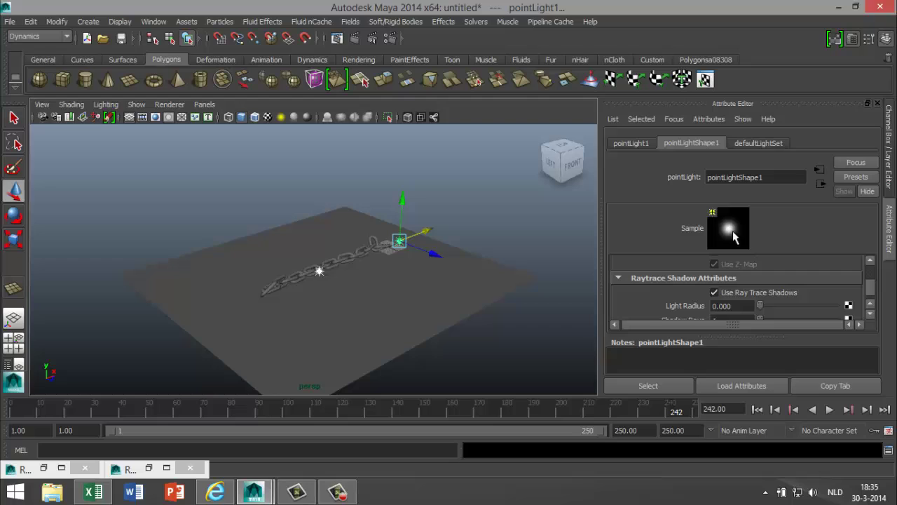
scroll(816, 261, "down", 3)
scroll(816, 261, "up", 3)
scroll(816, 267, "down", 1)
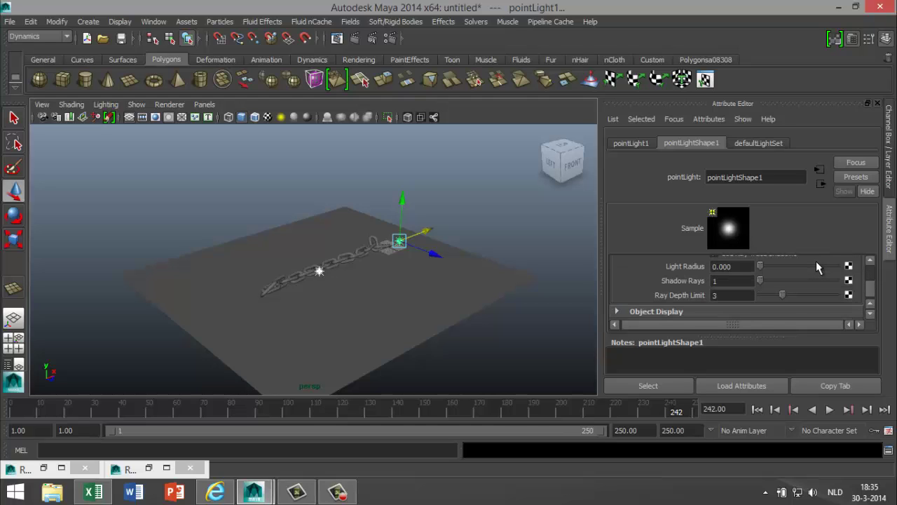
scroll(817, 265, "down", 1)
scroll(815, 262, "up", 5)
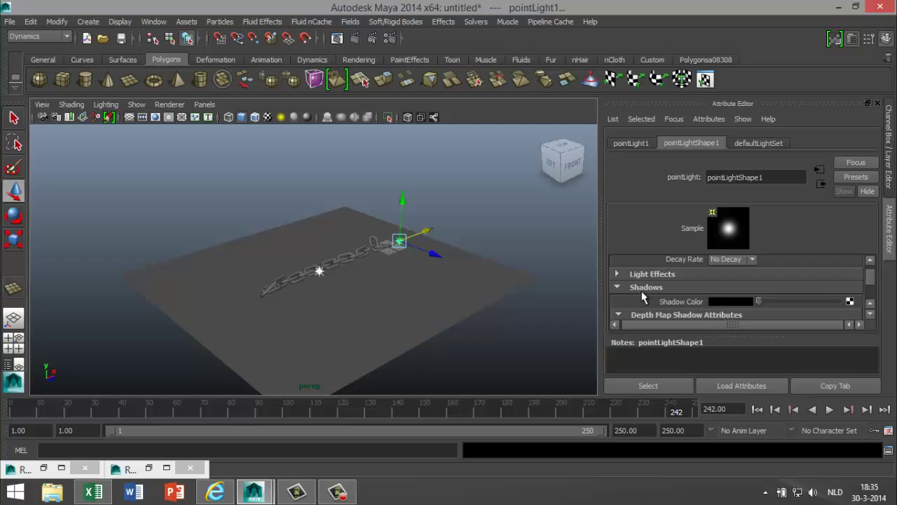
scroll(684, 302, "down", 1)
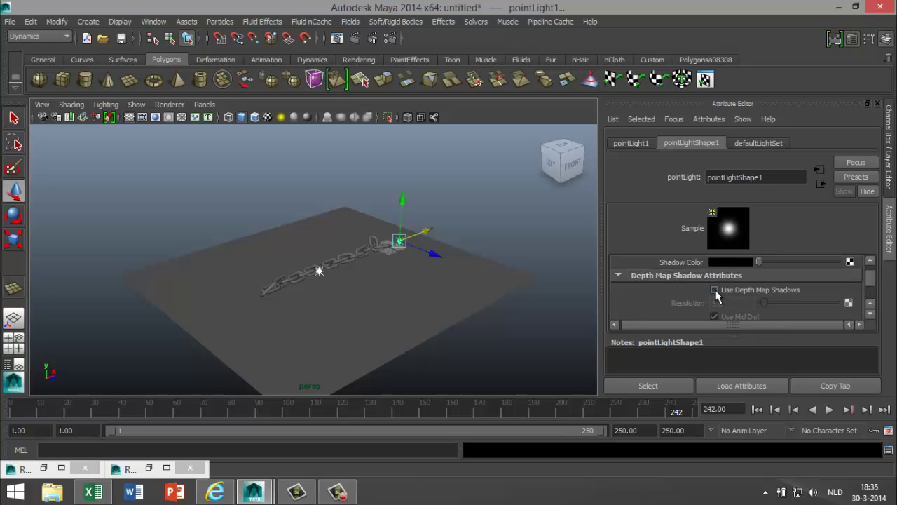
left_click(714, 291)
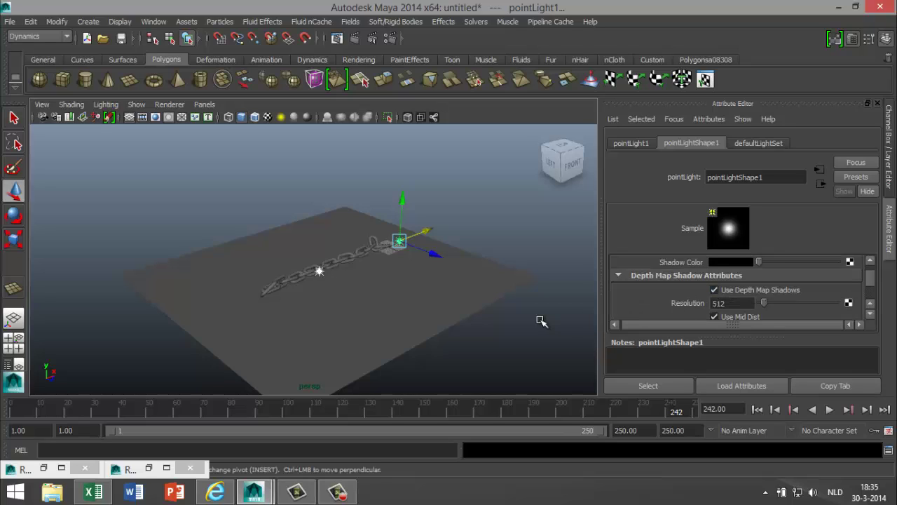
- Assign a new Phong E material to the ground plane pPlane1
right_click(456, 288)
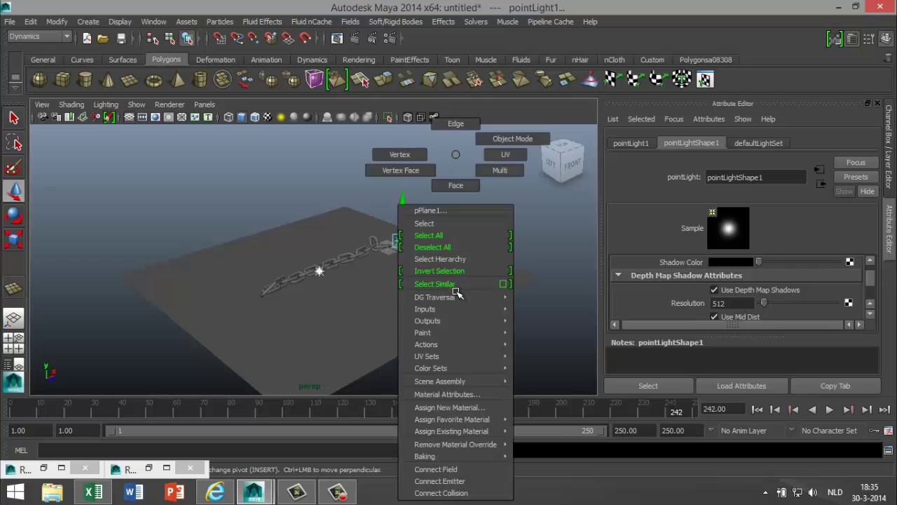
left_click(450, 294)
left_click(454, 312)
right_click(455, 292)
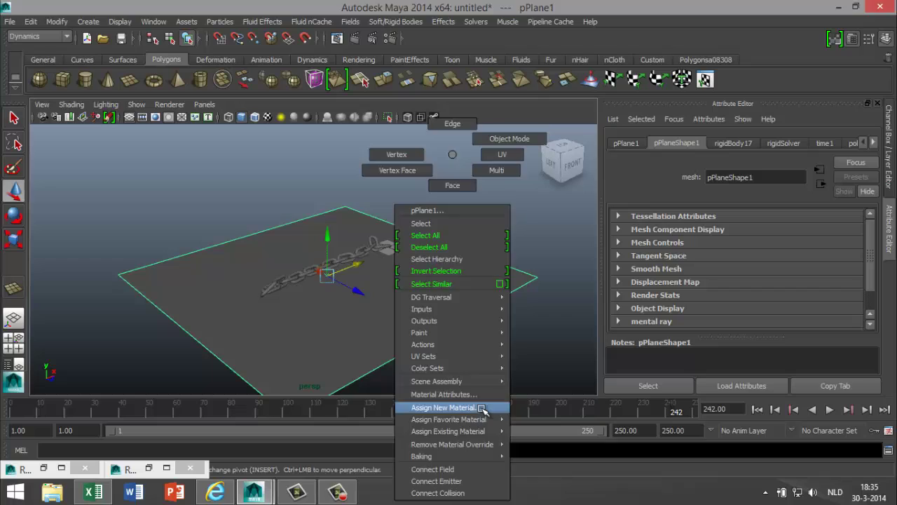
left_click(482, 408)
left_click_drag(358, 207, 288, 206)
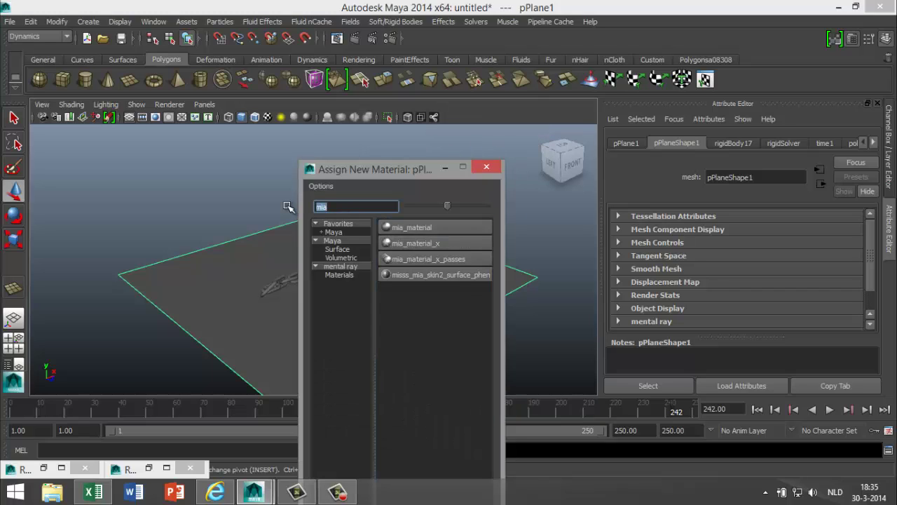
type("phon")
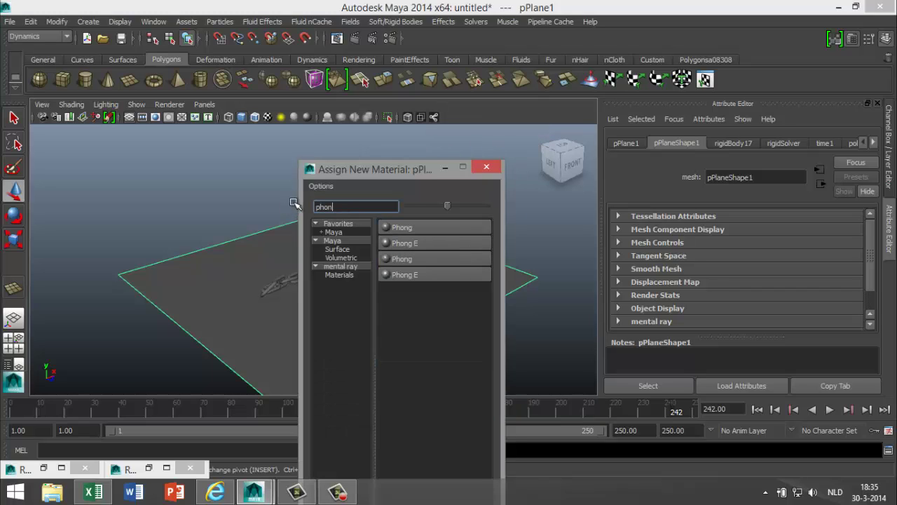
left_click(416, 245)
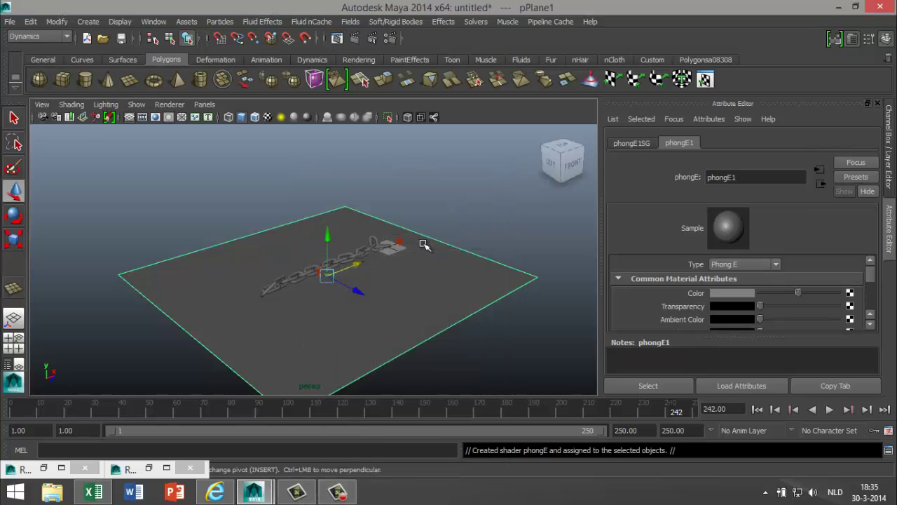
- Set the phongE1 material colour to white and adjust the viewport angle
left_click(732, 294)
left_click(683, 266)
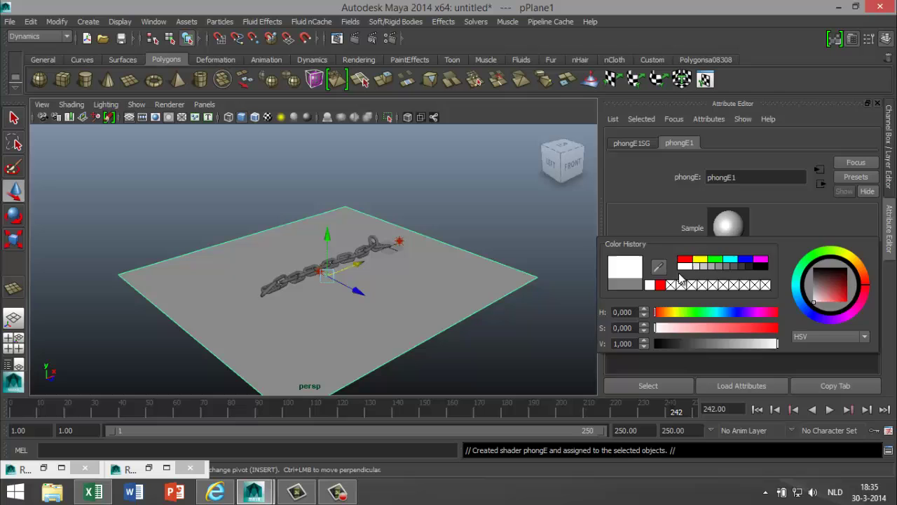
scroll(359, 349, "up", 2)
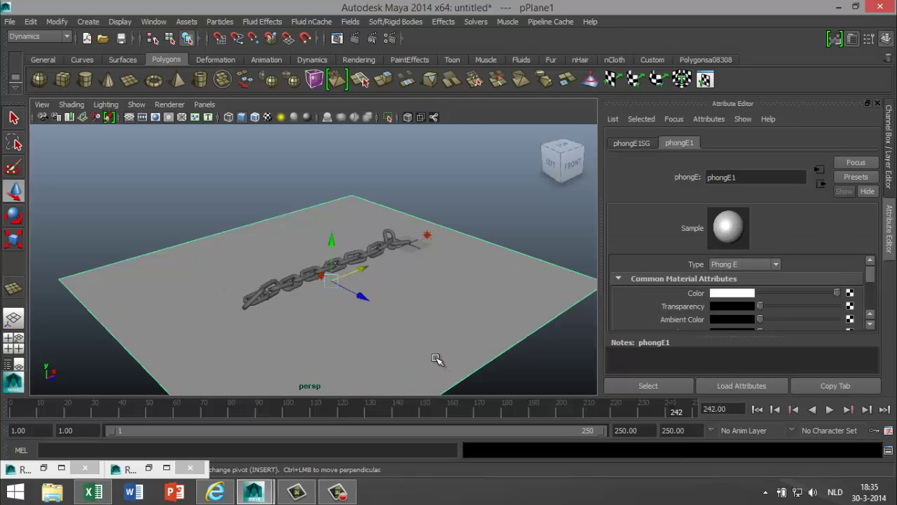
left_click_drag(439, 360, 235, 264, "alt")
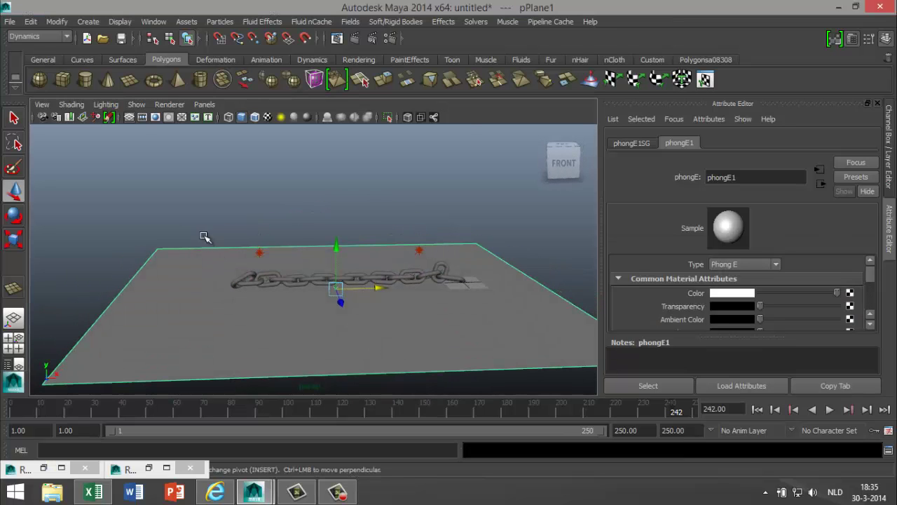
key("ctrl+z")
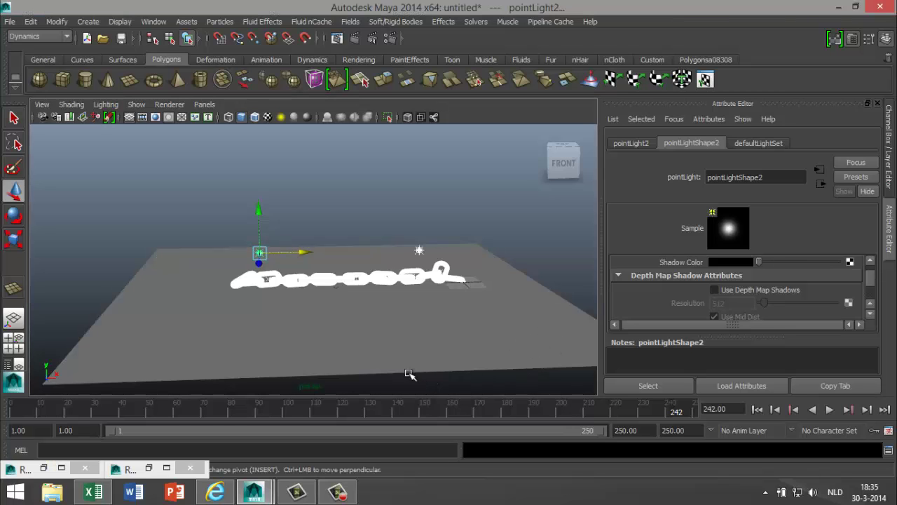
- Assign a new mia_material_x material to the chain
left_click_drag(389, 375, 437, 367, "alt")
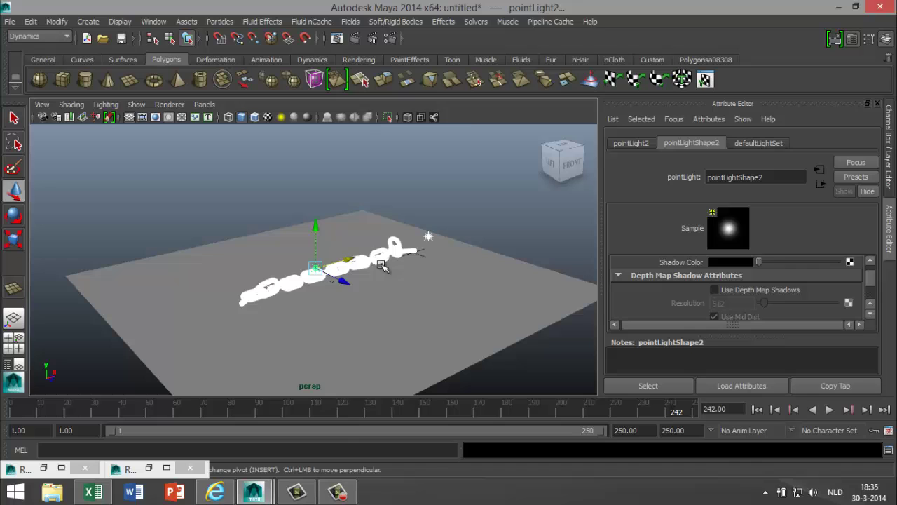
right_click_drag(377, 258, 405, 410)
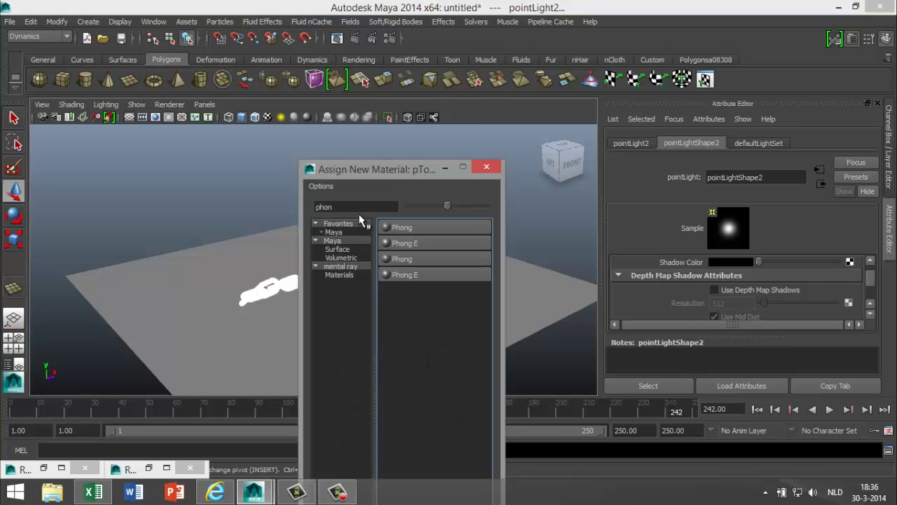
left_click(316, 207)
double_click(316, 207)
type("m")
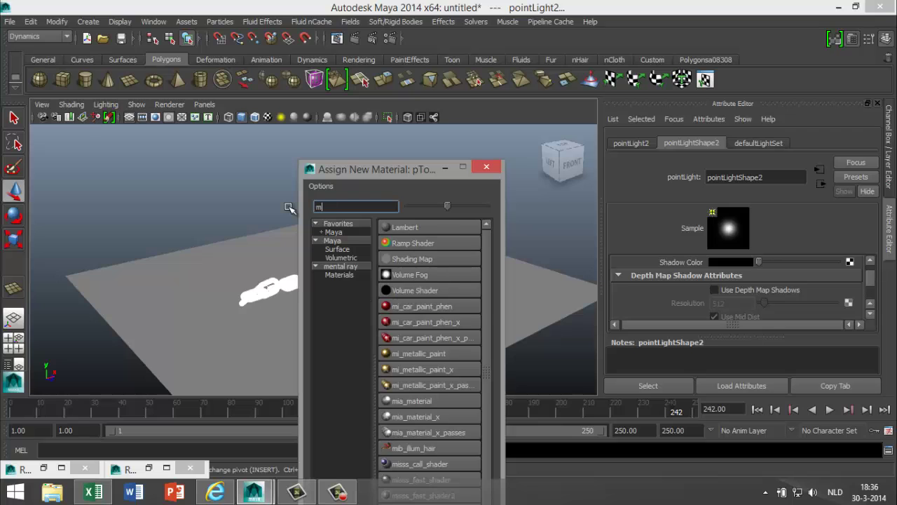
type("ia")
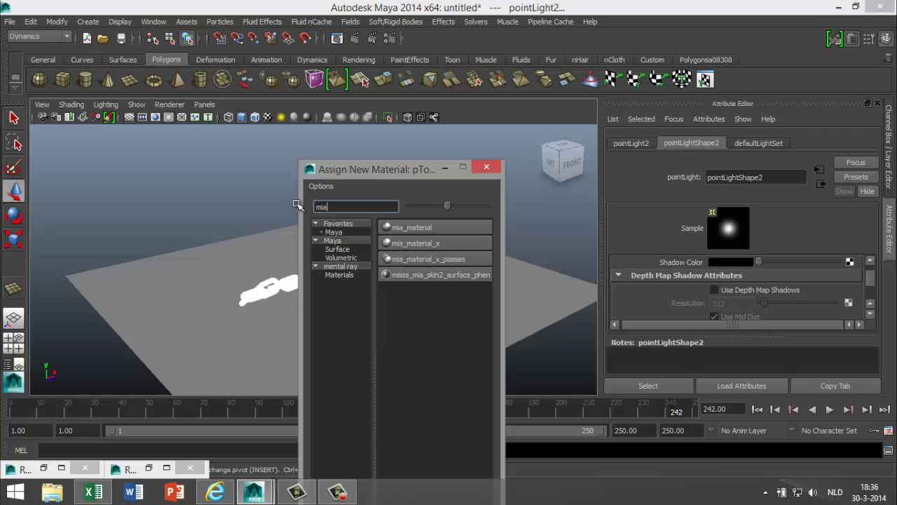
left_click(443, 244)
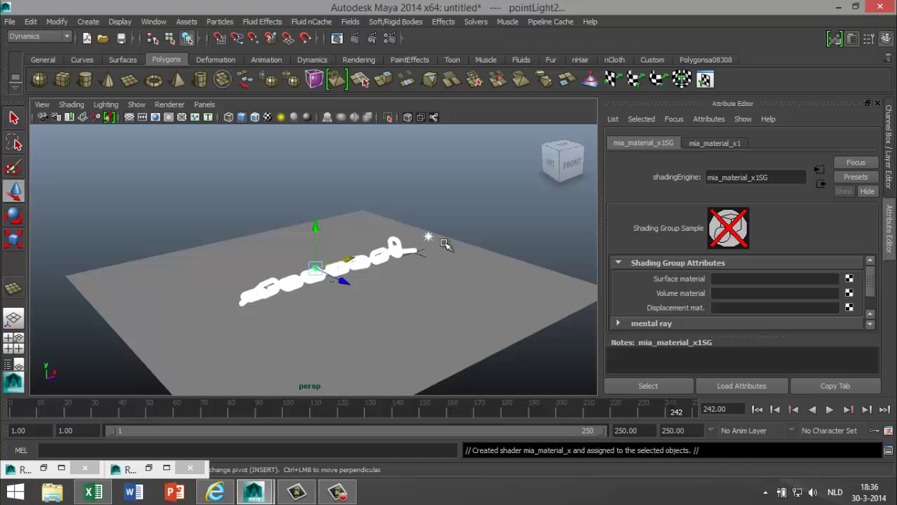
- Replace mia_material_x1's settings with the Chrome preset and orbit around the chain
left_click(724, 142)
left_click(855, 178)
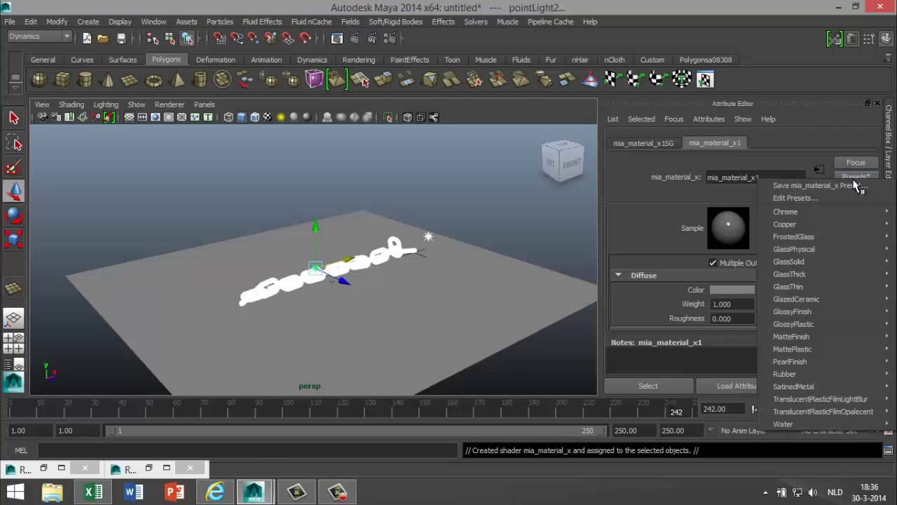
mouse_move(830, 210)
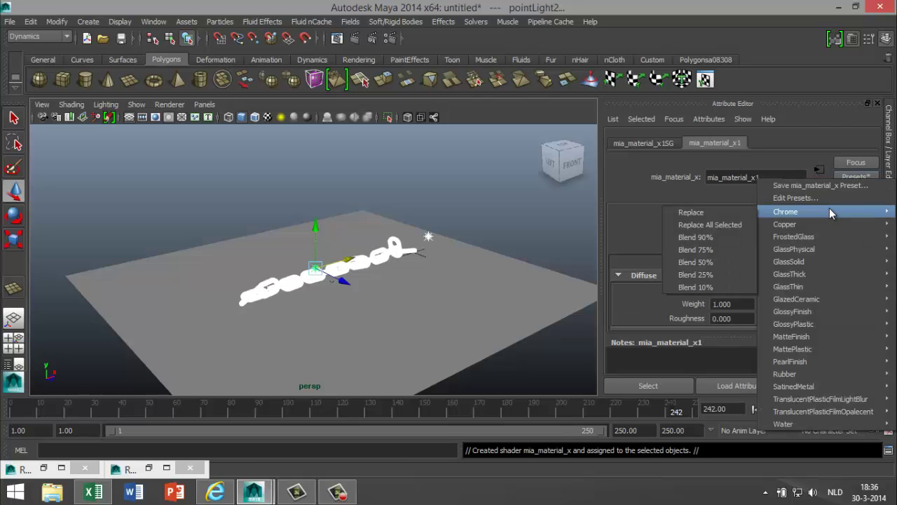
left_click(739, 214)
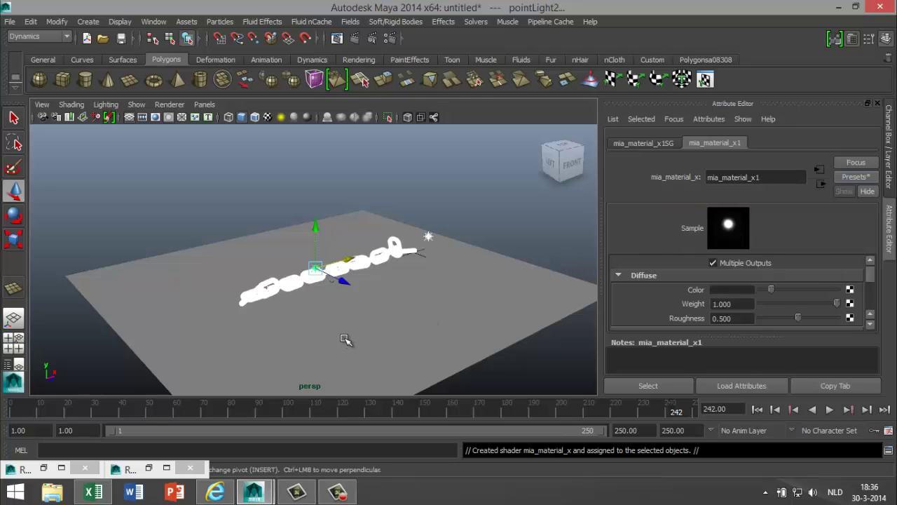
scroll(346, 340, "up", 2)
left_click_drag(335, 351, 401, 315, "alt")
middle_click_drag(400, 315, 394, 264, "alt")
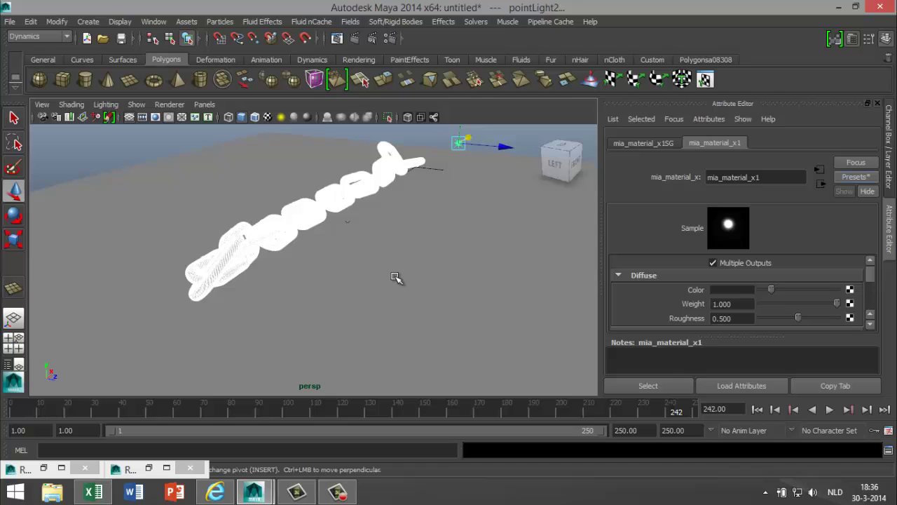
left_click_drag(397, 272, 401, 274, "alt")
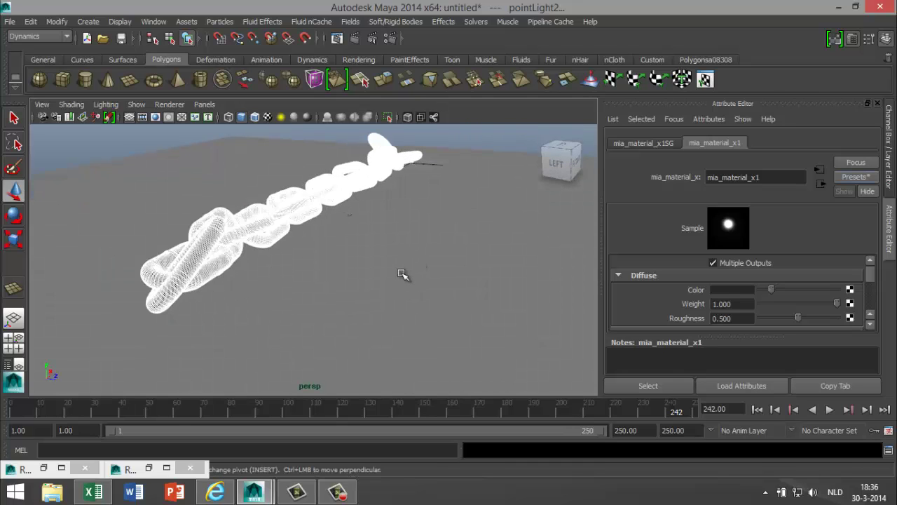
- Scale pPlane1 up uniformly, then frame it and dolly in with the chain centred
left_click(456, 294)
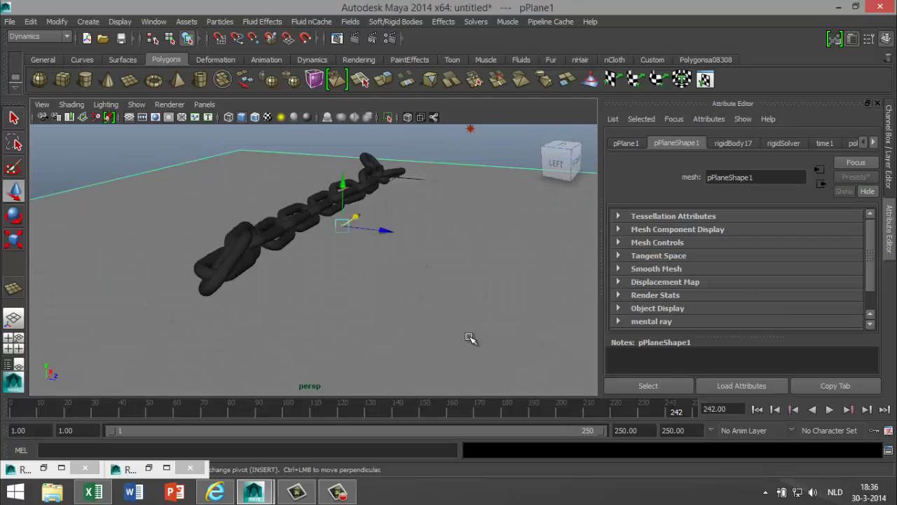
key("r")
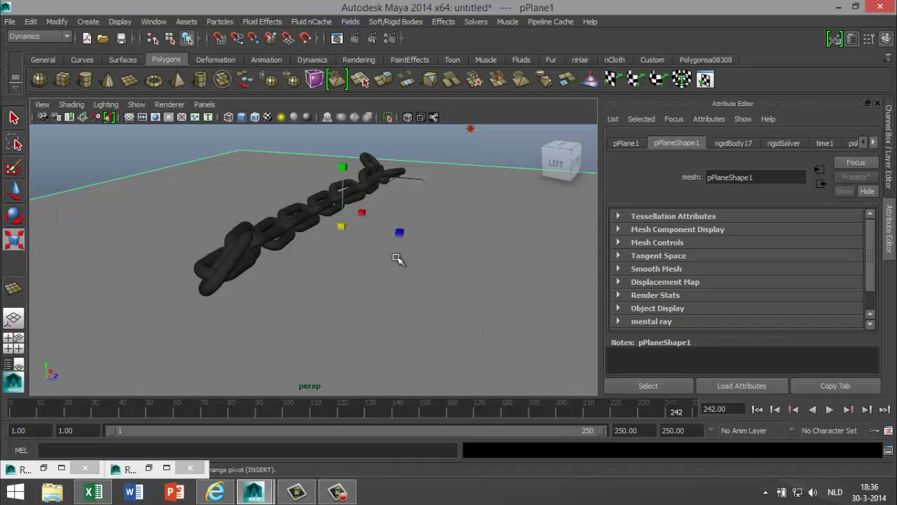
left_click_drag(346, 227, 451, 228)
key("f")
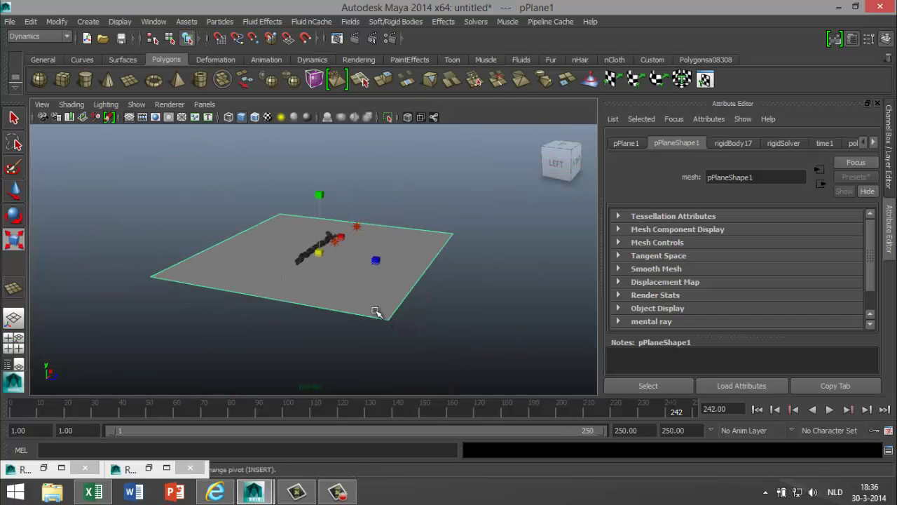
right_click_drag(321, 255, 627, 256, "alt")
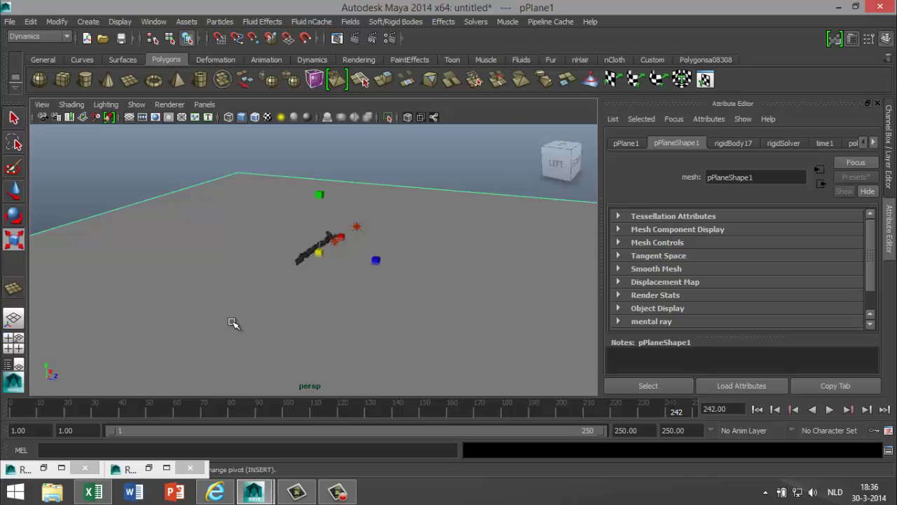
scroll(238, 322, "up", 4)
scroll(255, 318, "up", 2)
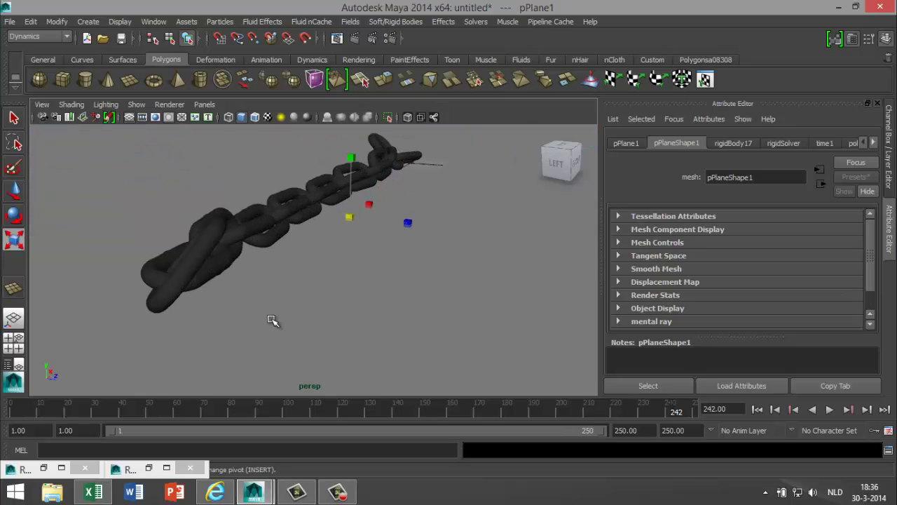
middle_click_drag(274, 307, 341, 327, "alt")
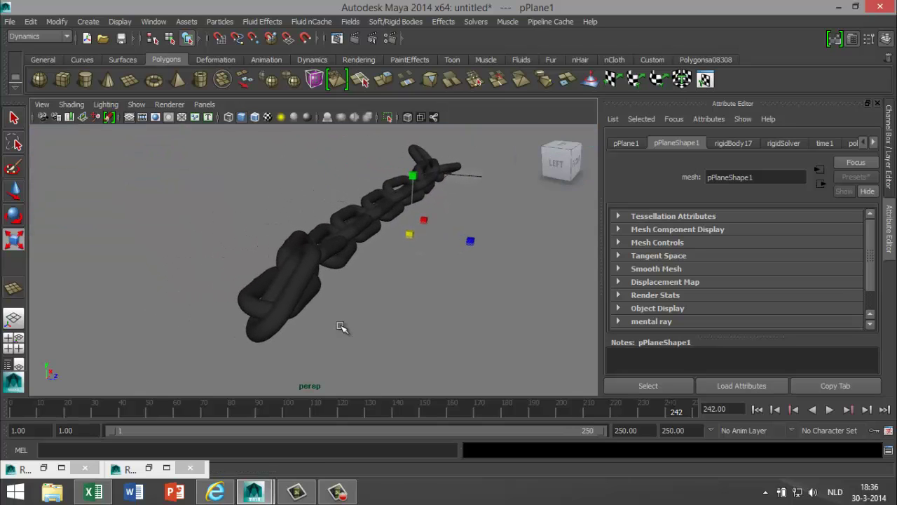
scroll(354, 334, "up", 2)
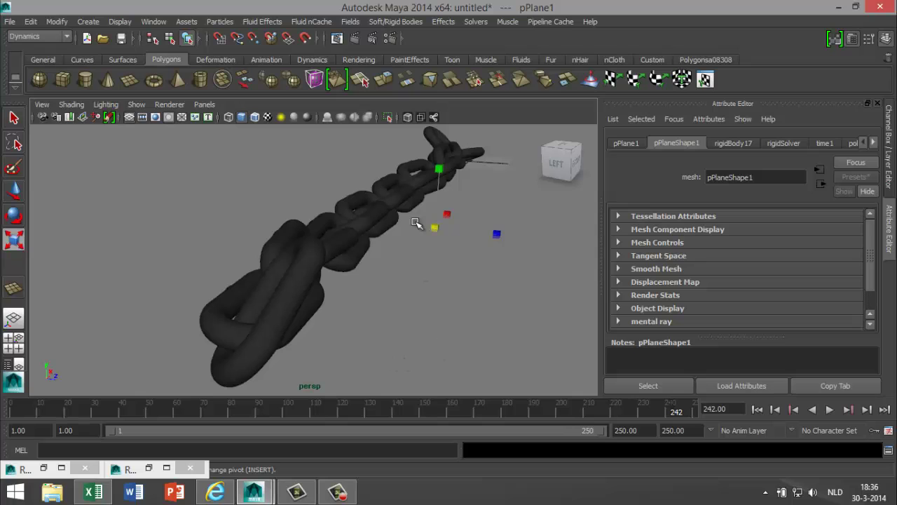
- Render with mental ray using the HD 720 image size preset (1280×720)
left_click(391, 40)
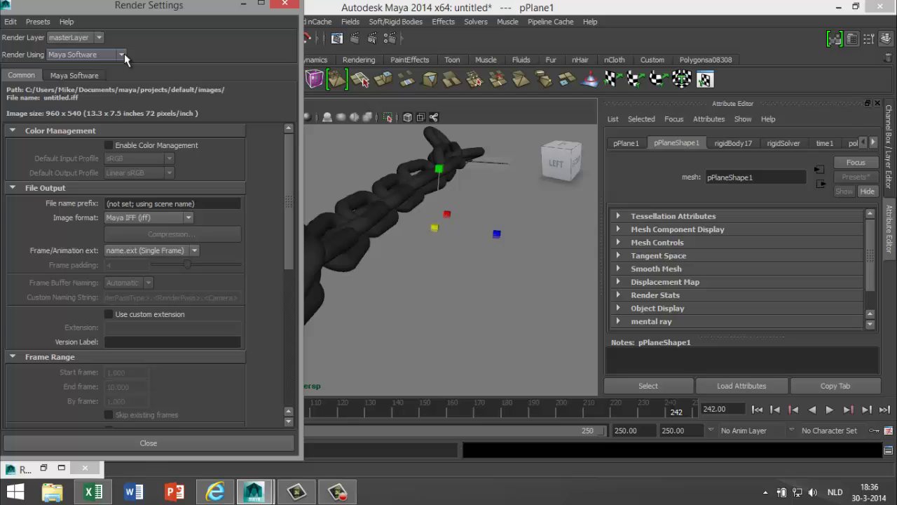
left_click(123, 55)
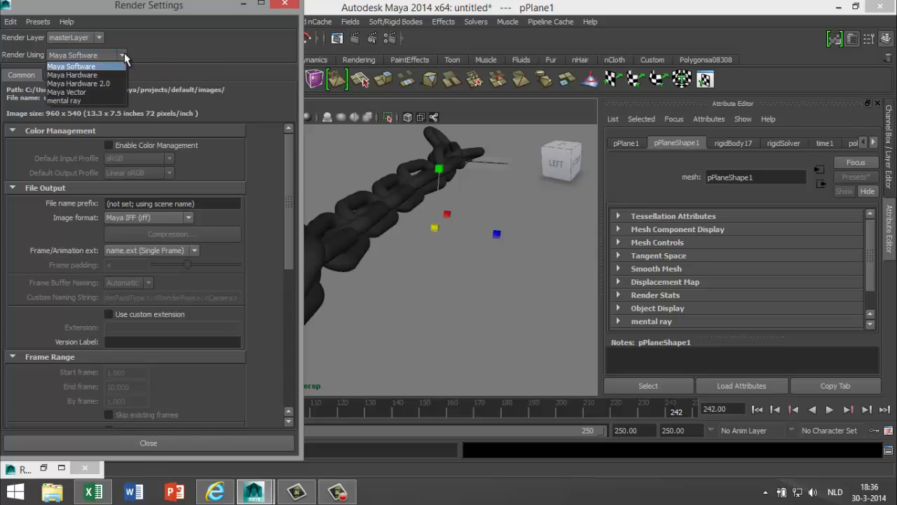
left_click(104, 99)
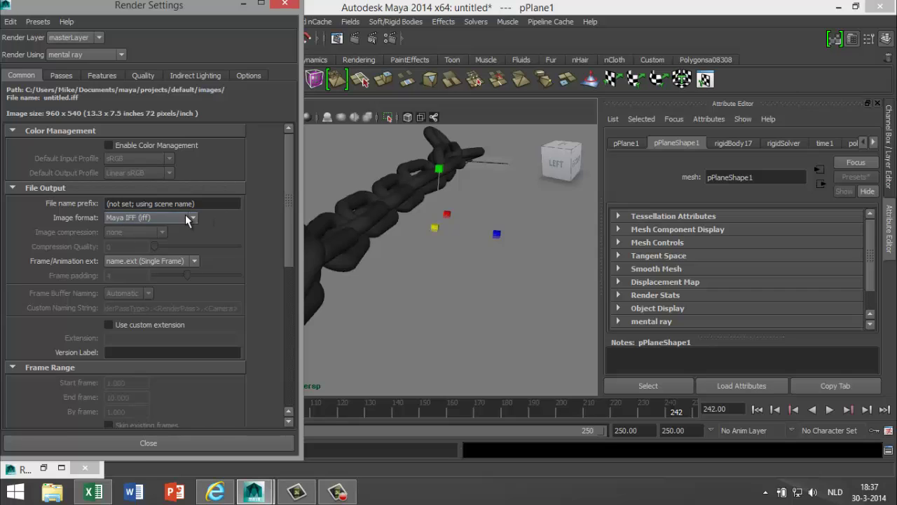
scroll(185, 214, "down", 6)
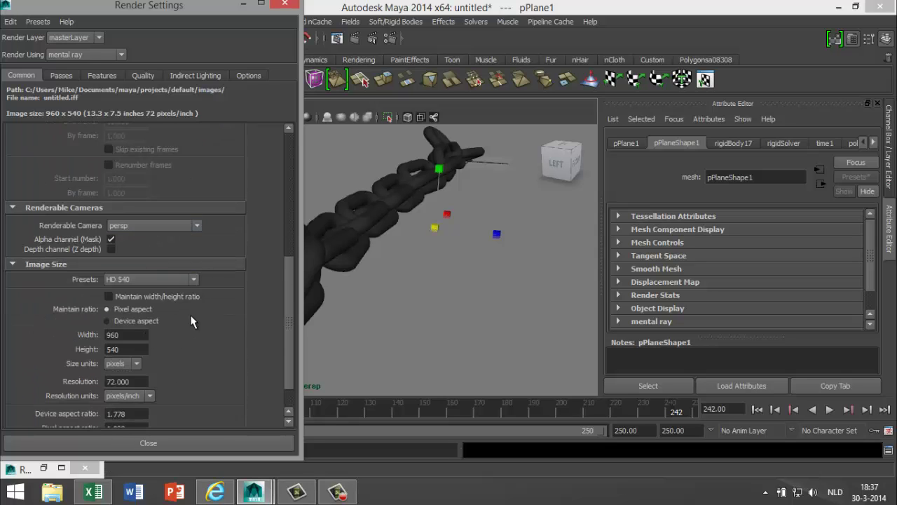
left_click(194, 279)
scroll(193, 312, "down", 3)
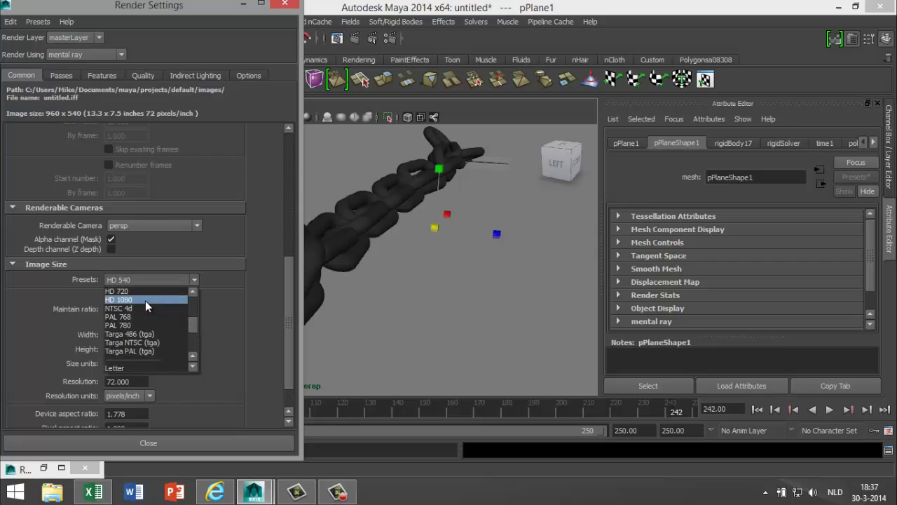
left_click(150, 291)
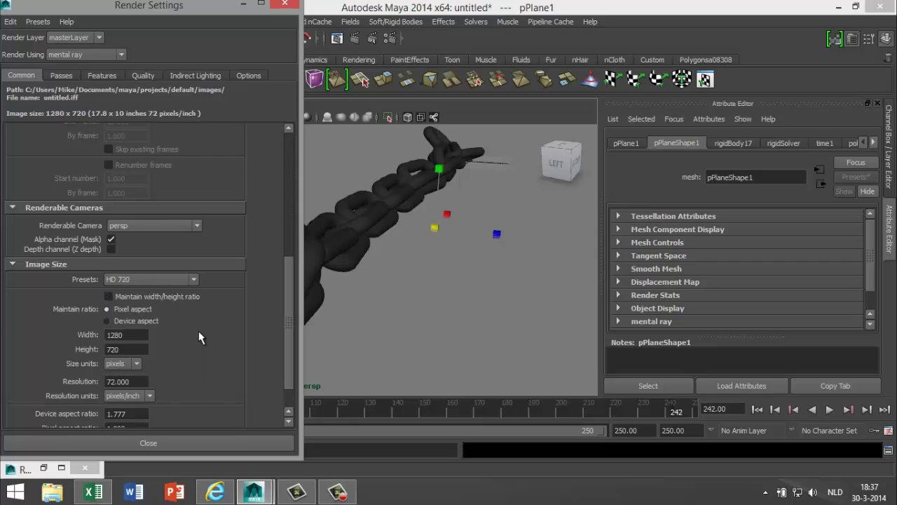
left_click(243, 4)
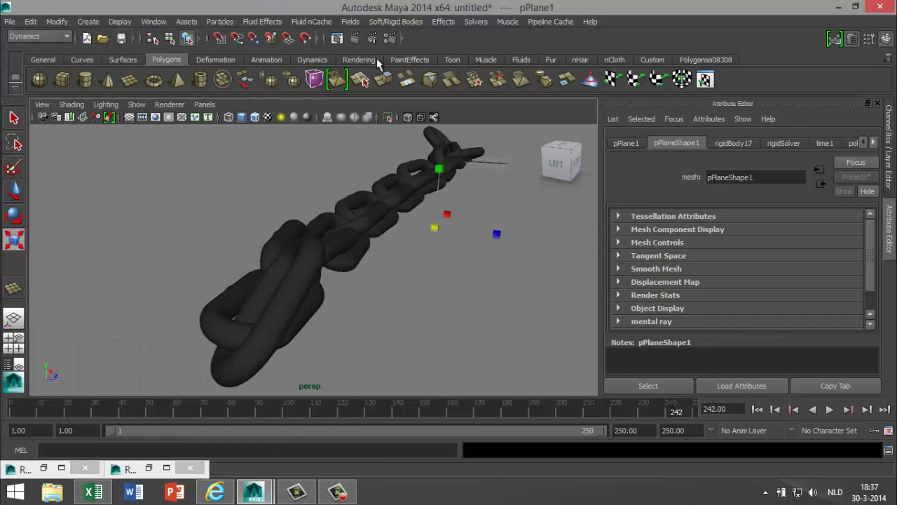